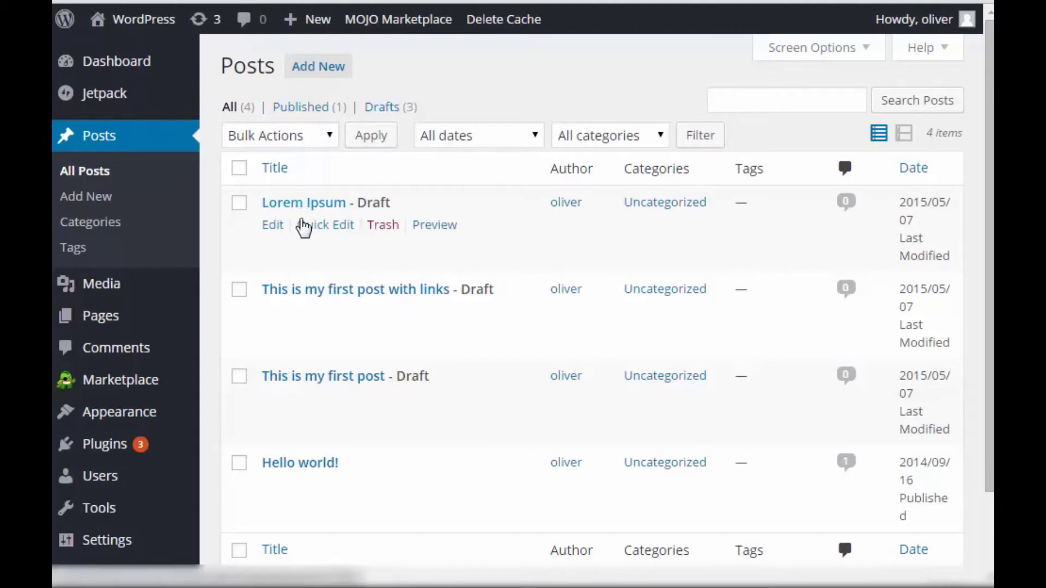
Step: Open the Lorem Ipsum draft and set its publish date to May 08, 2015 at 00:00
left_click(275, 226)
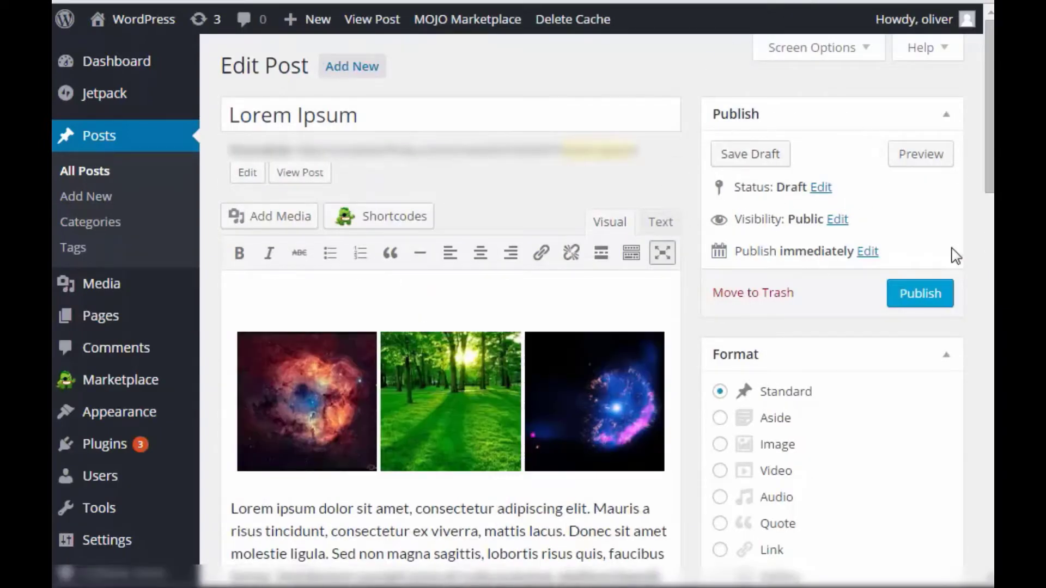
left_click(868, 253)
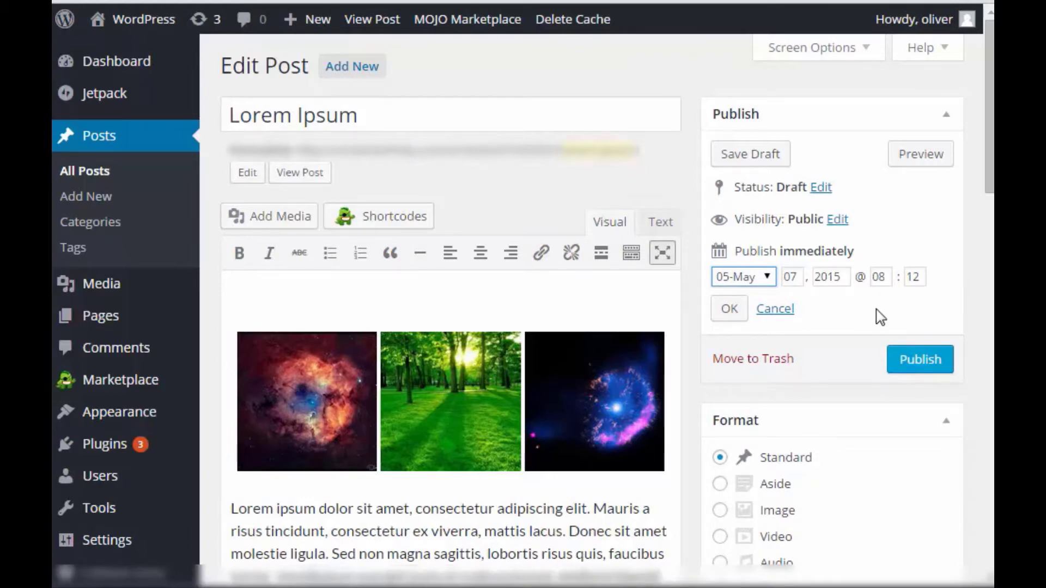
double_click(787, 278)
key("Right")
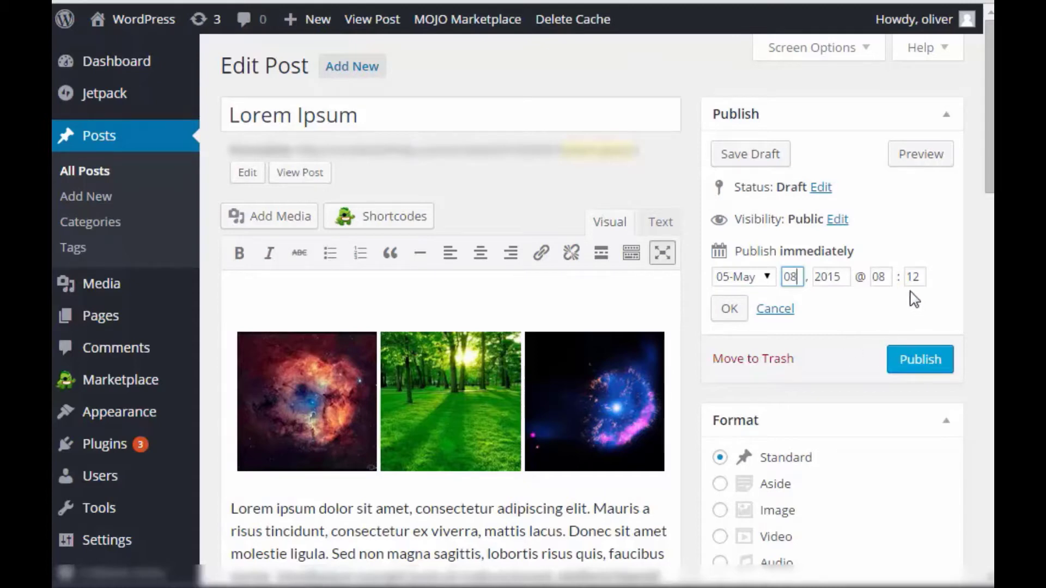
double_click(881, 278)
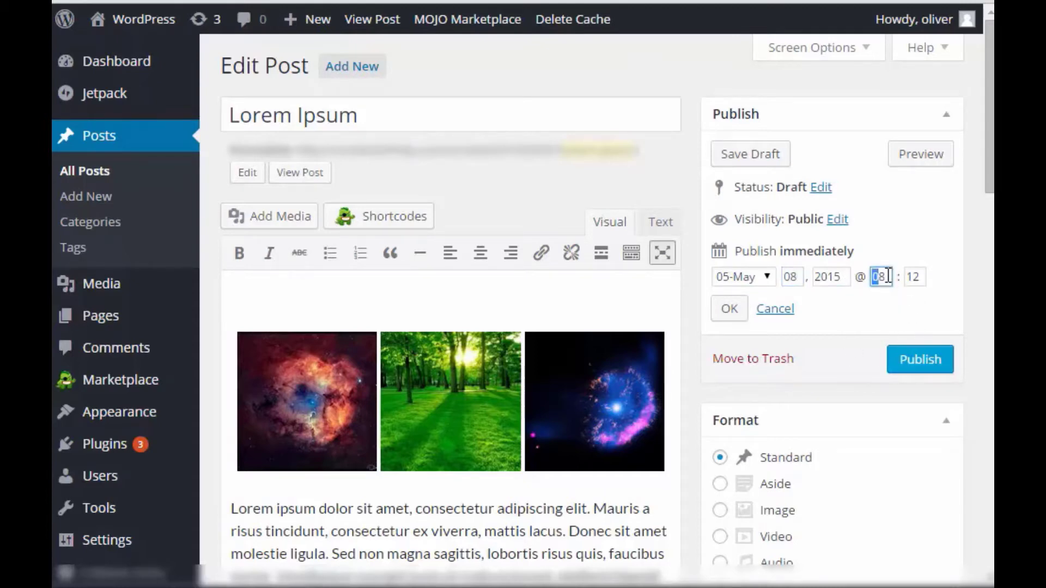
type("12")
double_click(912, 276)
type("00")
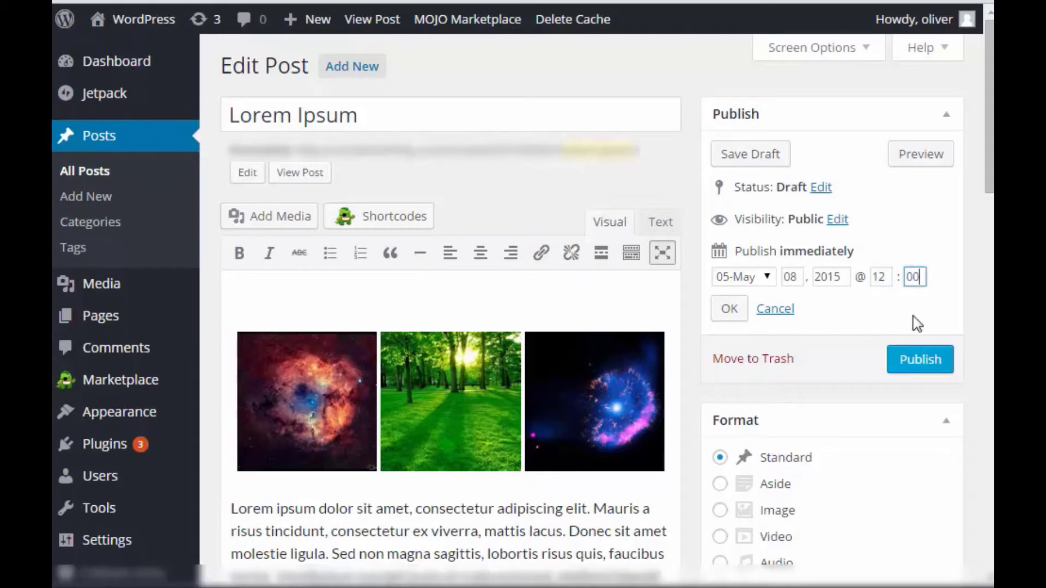
double_click(882, 277)
type("00")
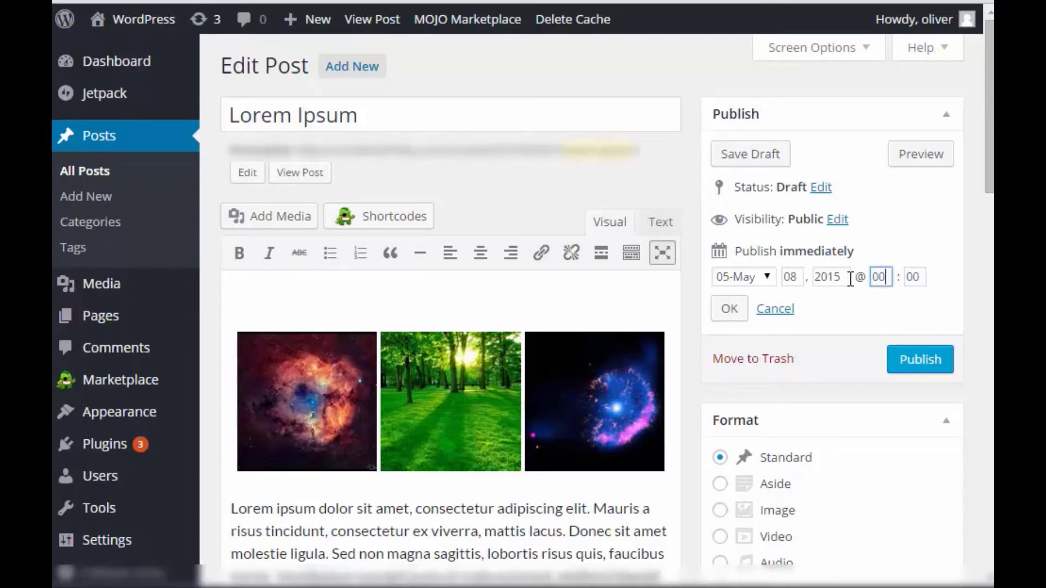
Step: Confirm the May 8, 2015 00:00 date and schedule the Lorem Ipsum post
left_click(725, 321)
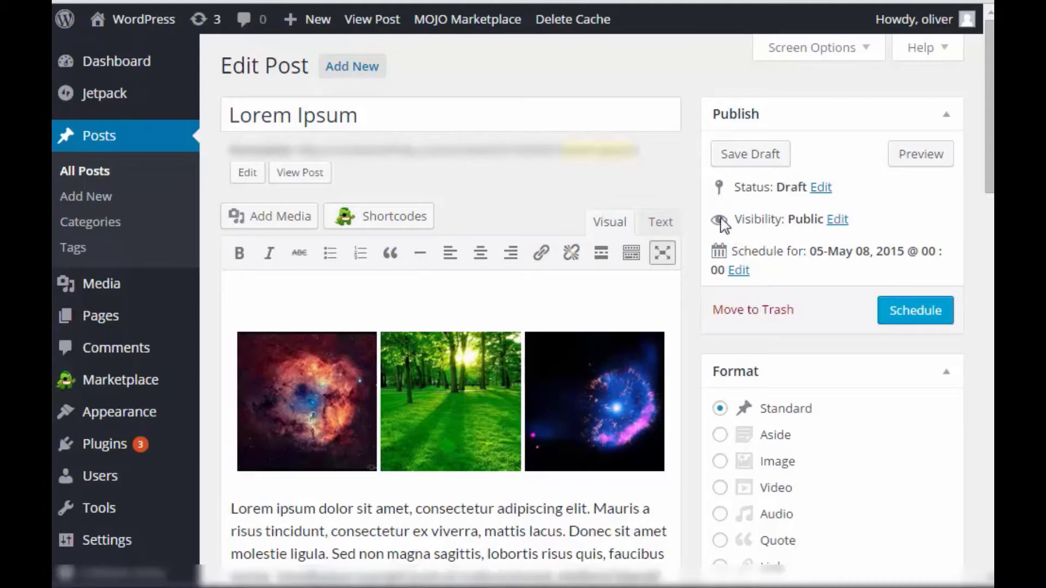
left_click(897, 314)
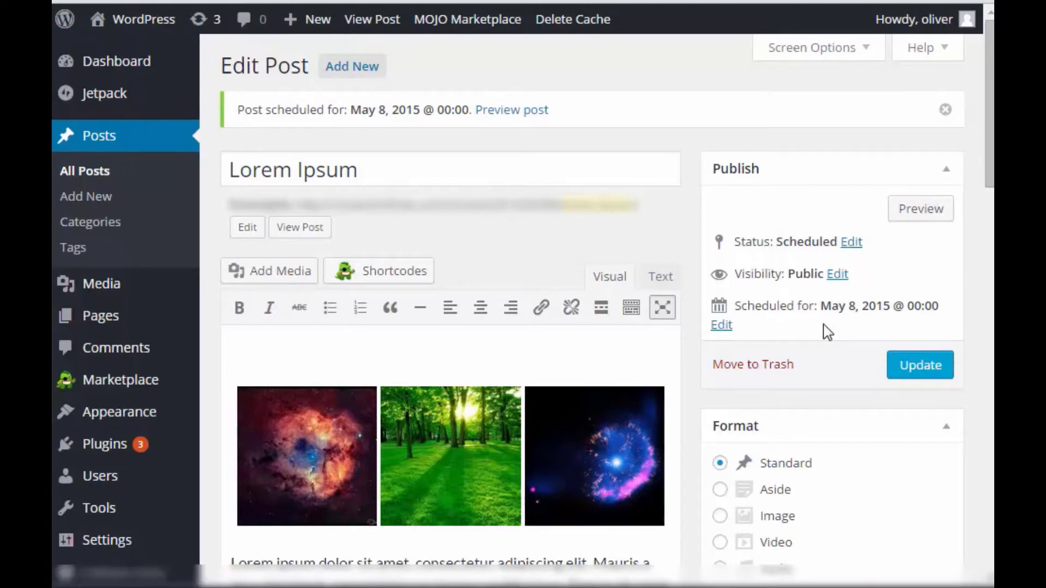
Step: Change the Lorem Ipsum schedule to May 07, 2015 at 16:14 and update the post
left_click(723, 327)
left_click(801, 334)
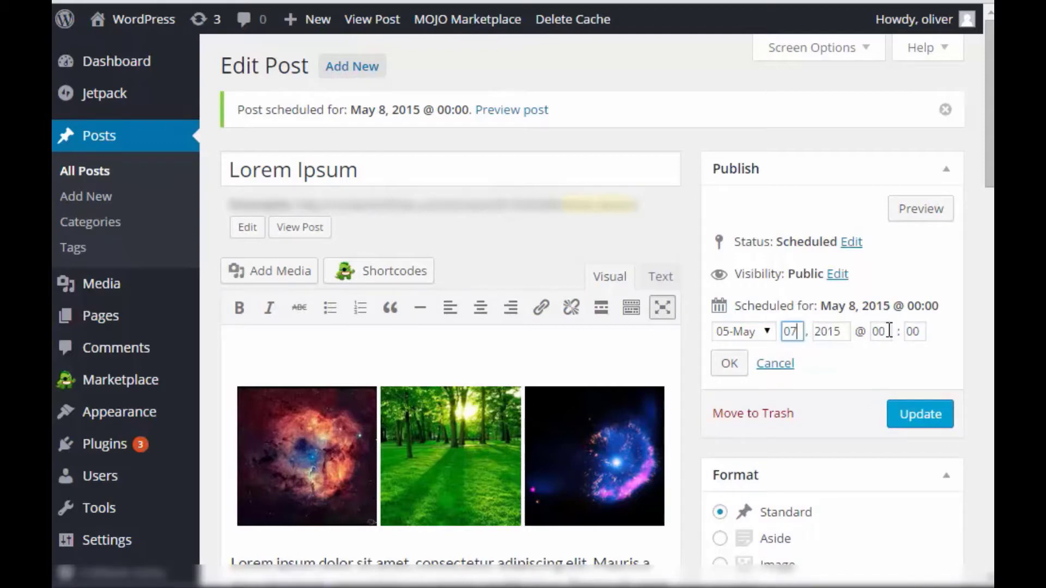
double_click(889, 330)
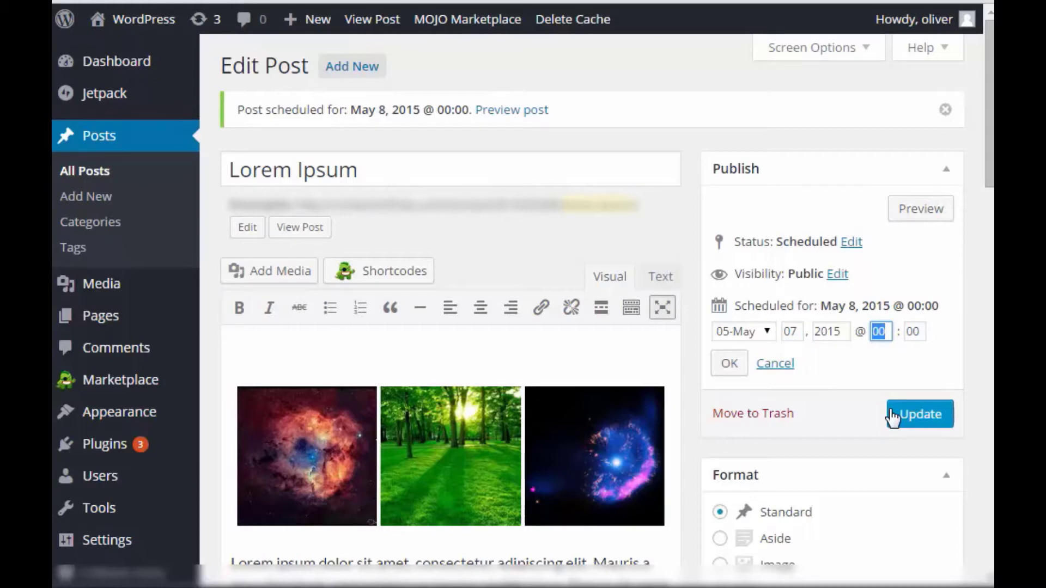
type("6")
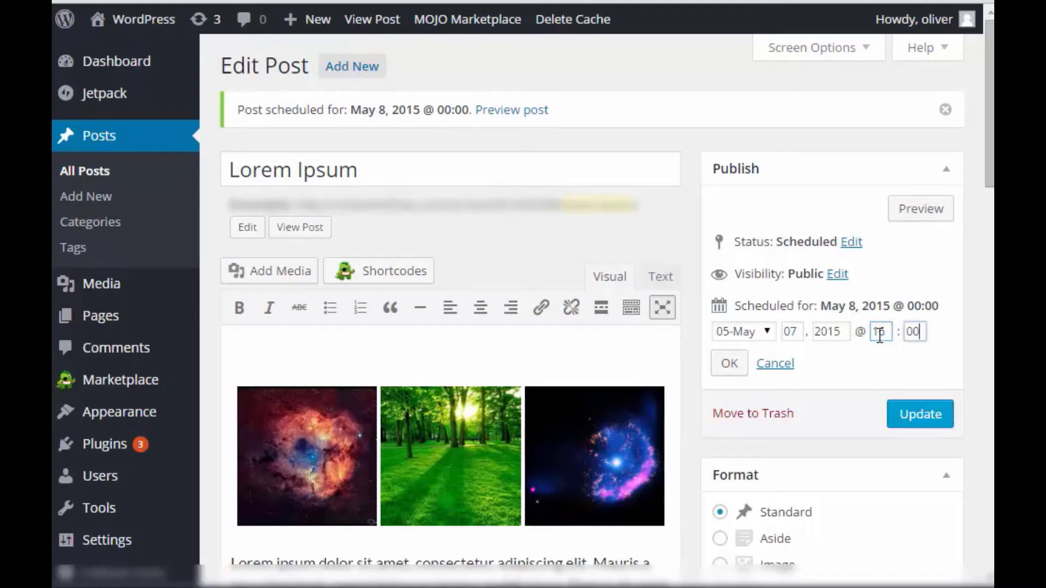
key("Tab")
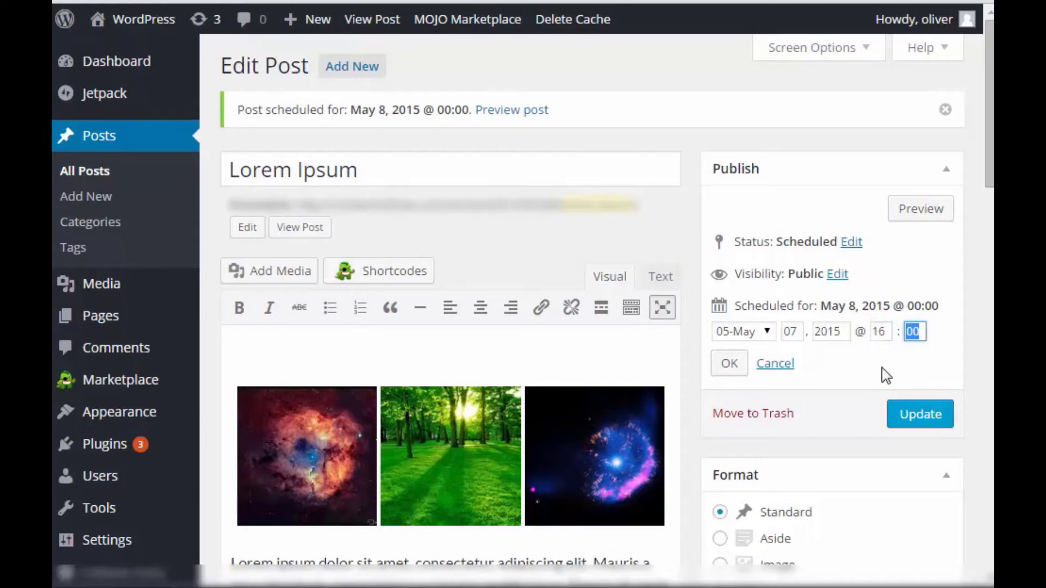
type("14")
left_click(914, 419)
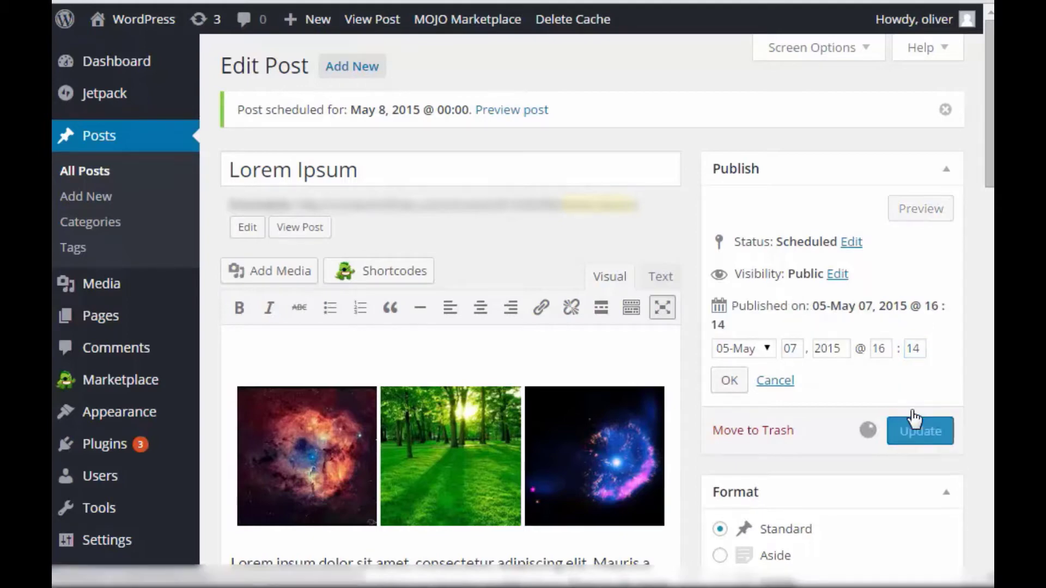
left_click(745, 390)
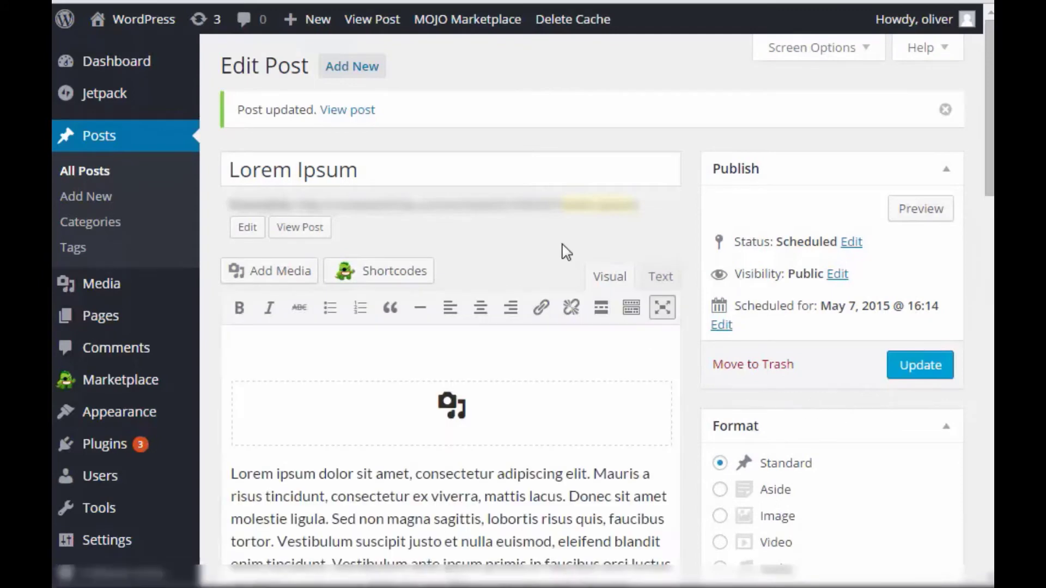
Step: View the Lorem Ipsum post on the site, then return to its editor
left_click(361, 112)
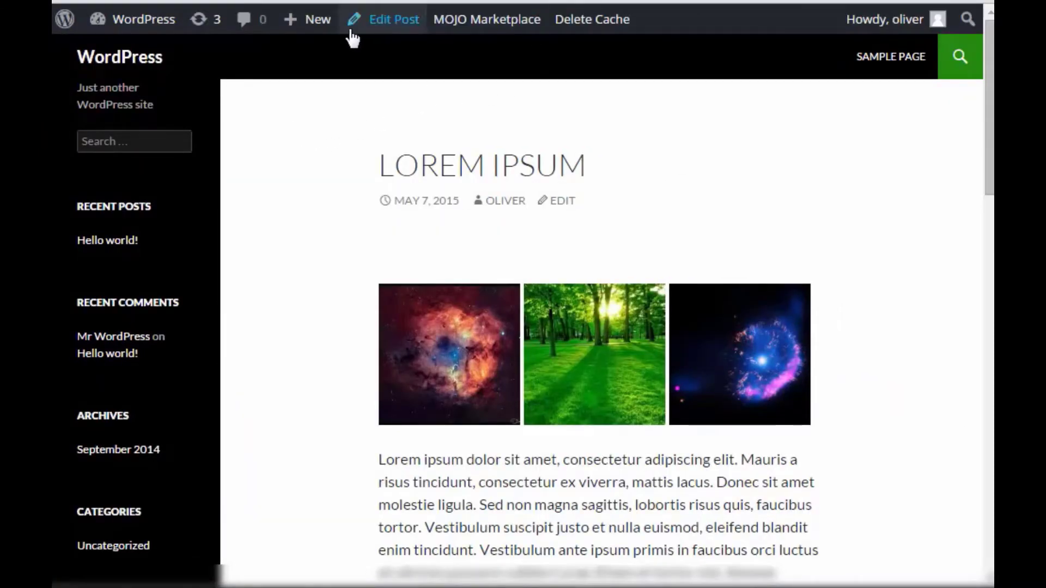
left_click(402, 26)
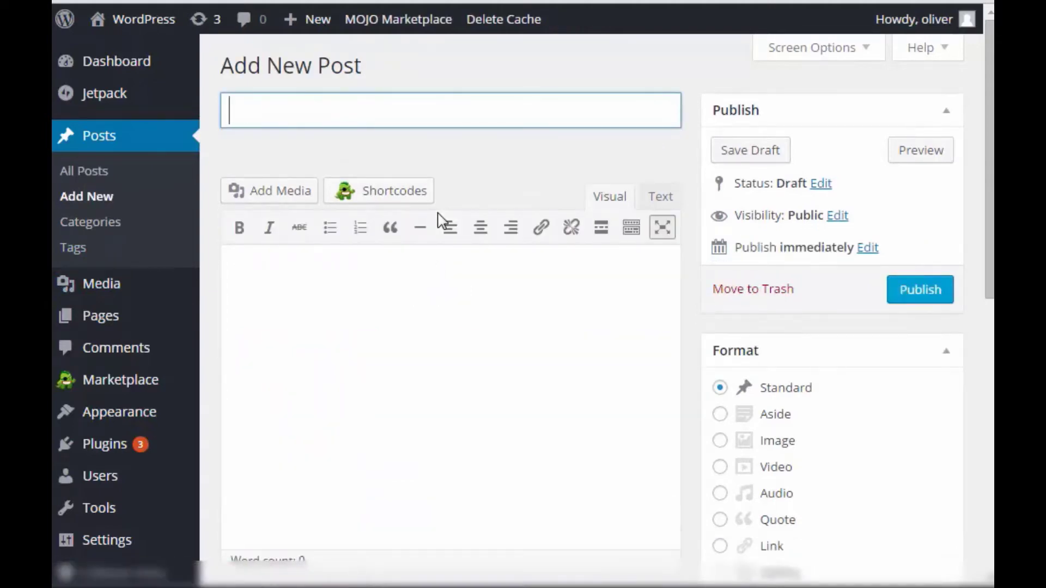
Step: Title a new post 'Dogs', fill its body with repeated 'I like dogs so much.', and save the draft
type("Dogs")
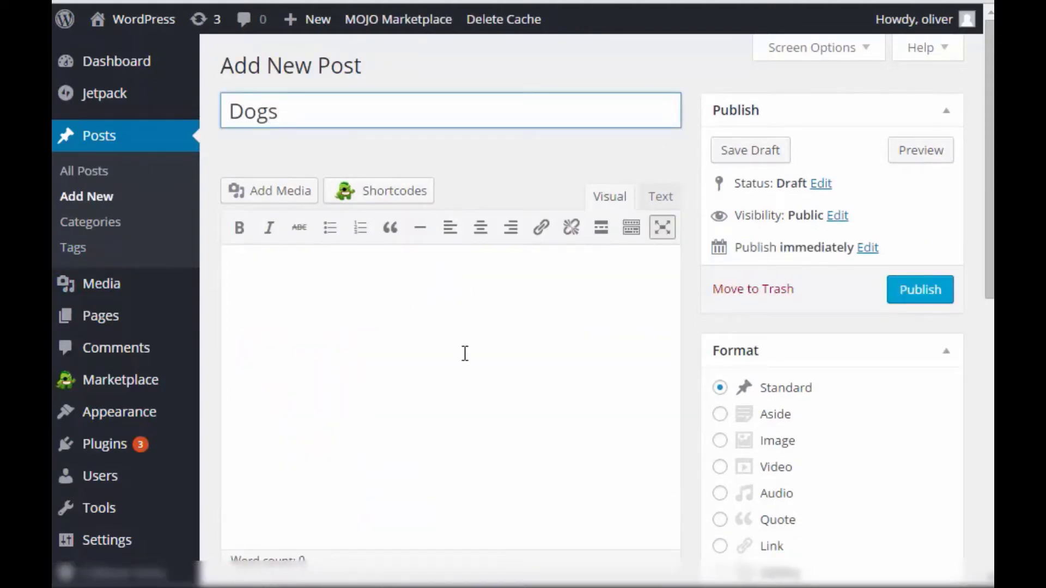
left_click(461, 356)
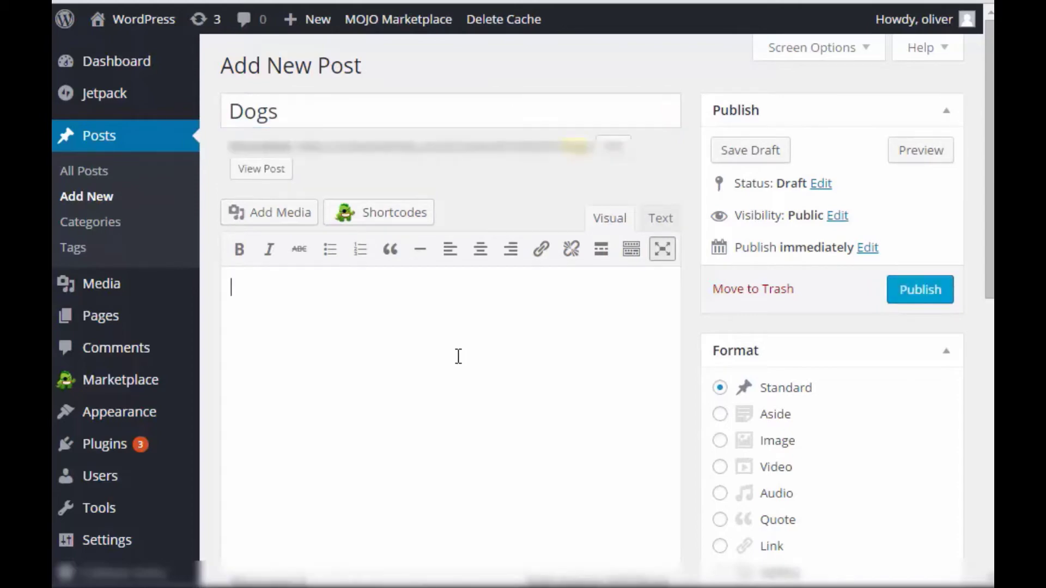
type("I like dogs so much.")
key("ctrl+a")
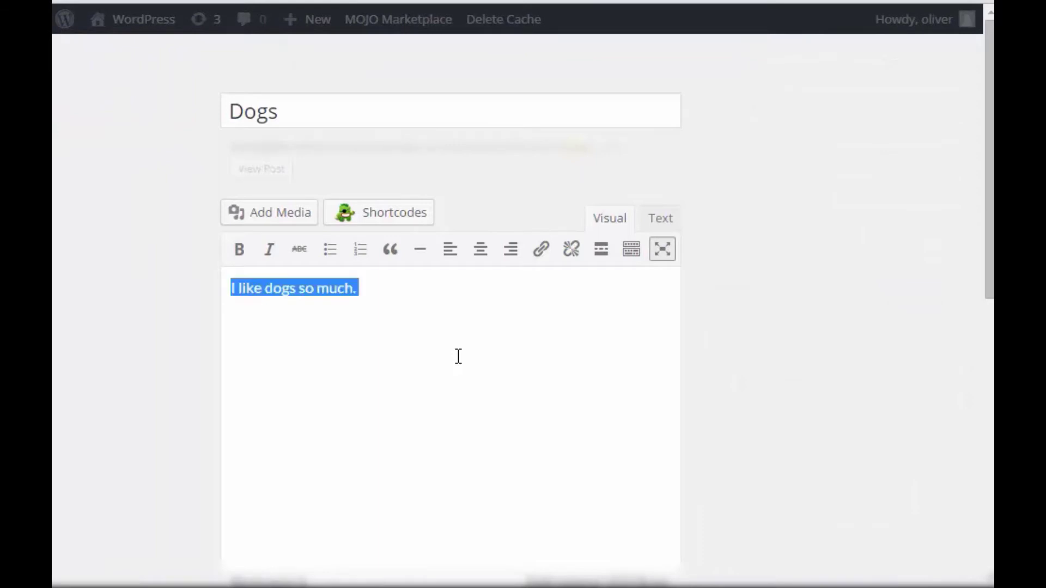
left_click(458, 357)
key("ctrl+v")
key("ctrl+v")
key("ctrl+v")
key("ctrl+v")
key("ctrl+v")
key("ctrl+v")
key("ctrl+v")
key("ctrl+v")
key("ctrl+v")
key("ctrl+v")
key("ctrl+v")
key("ctrl+v")
key("ctrl+v")
key("ctrl+v")
key("ctrl+v")
key("ctrl+v")
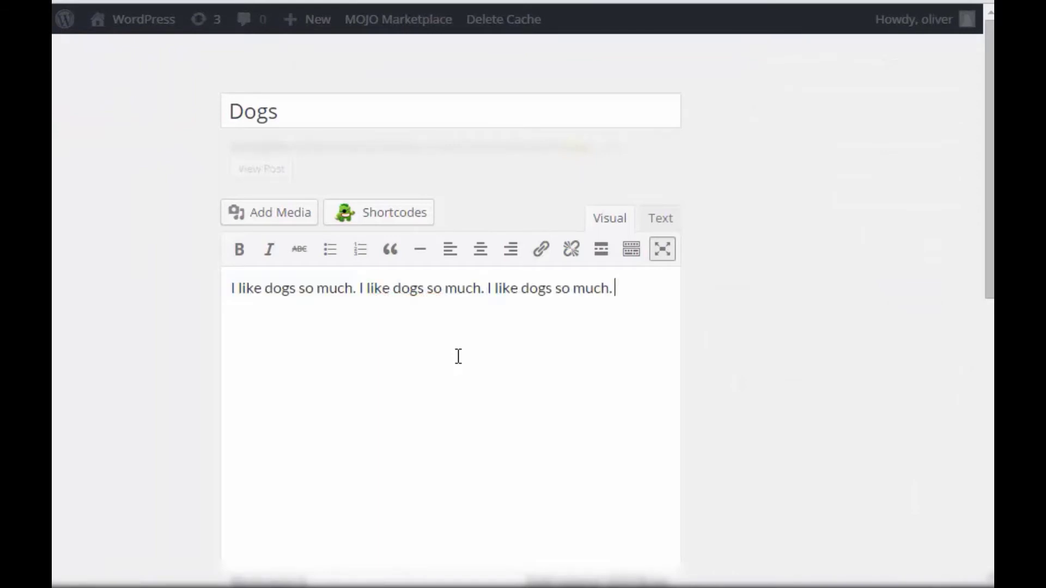
key("ctrl+v")
key("ctrl+v")
key("ctrl+v")
key("ctrl+v")
key("ctrl+v")
key("ctrl+v")
key("ctrl+v")
key("ctrl+v")
key("ctrl+v")
key("ctrl+v")
key("ctrl+v")
key("ctrl+v")
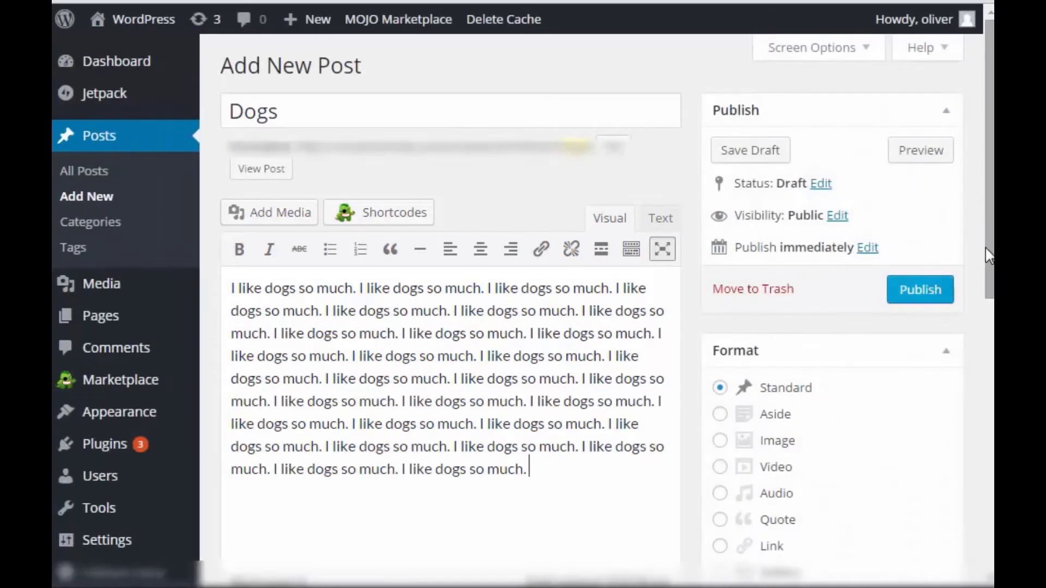
left_click(770, 151)
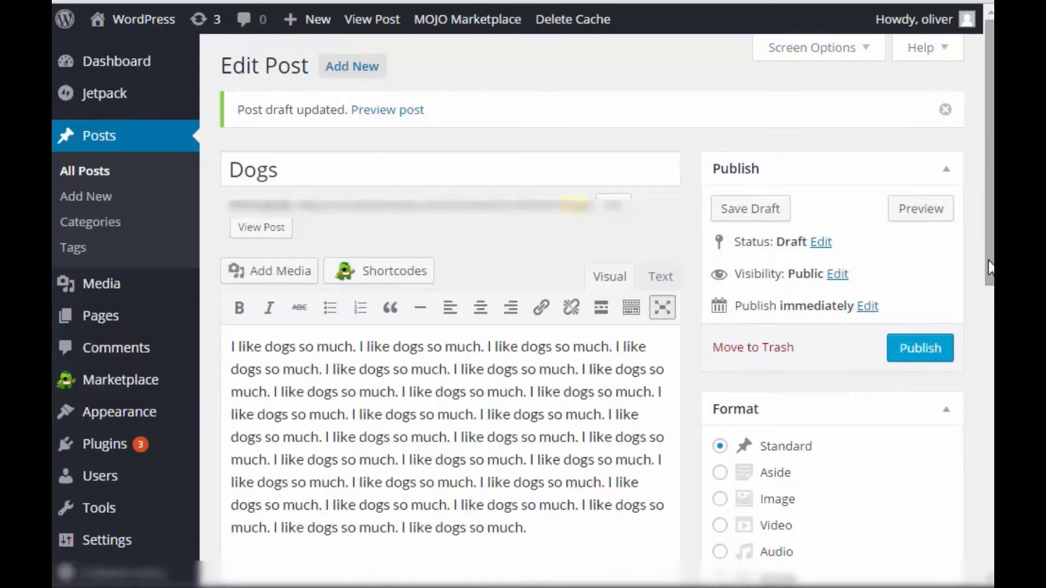
Step: Tick Pets, untick Uncategorized, and re-save the Dogs draft
left_click_drag(990, 272, 990, 300)
scroll(983, 322, "down", 3)
scroll(972, 349, "down", 1)
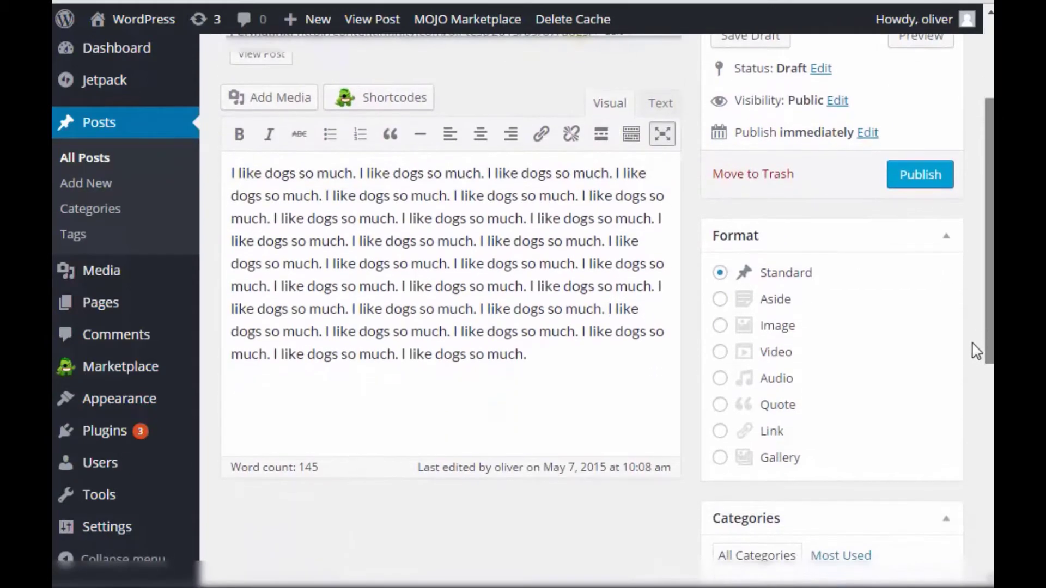
scroll(975, 351, "down", 5)
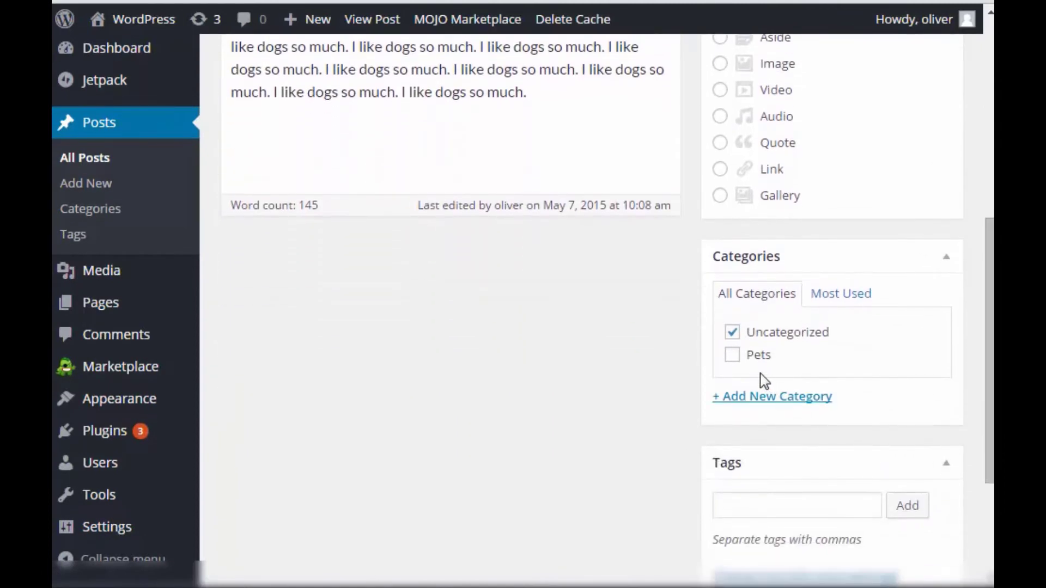
left_click(736, 357)
left_click(734, 336)
scroll(990, 239, "up", 8)
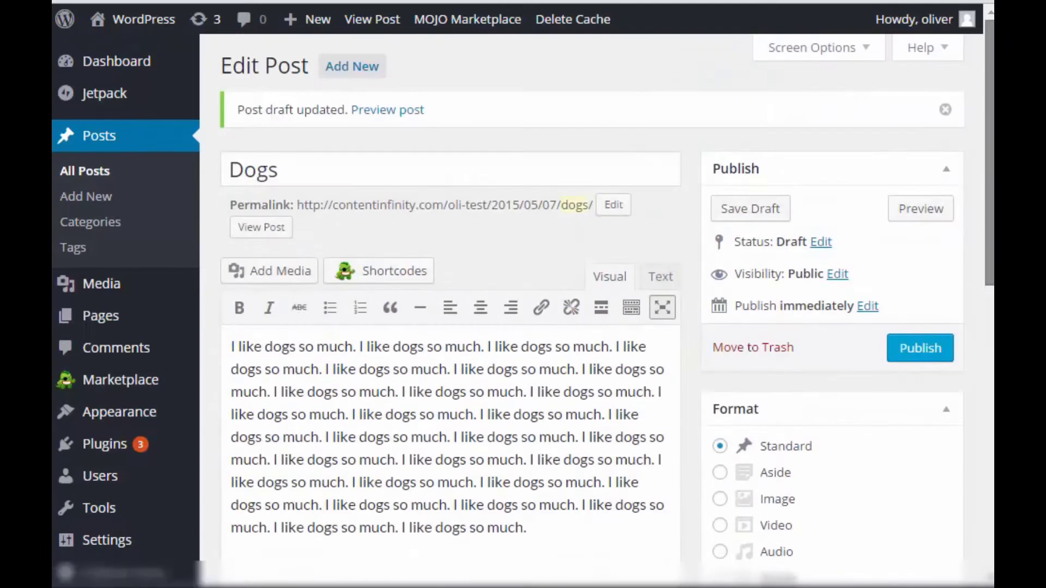
scroll(841, 187, "down", 1)
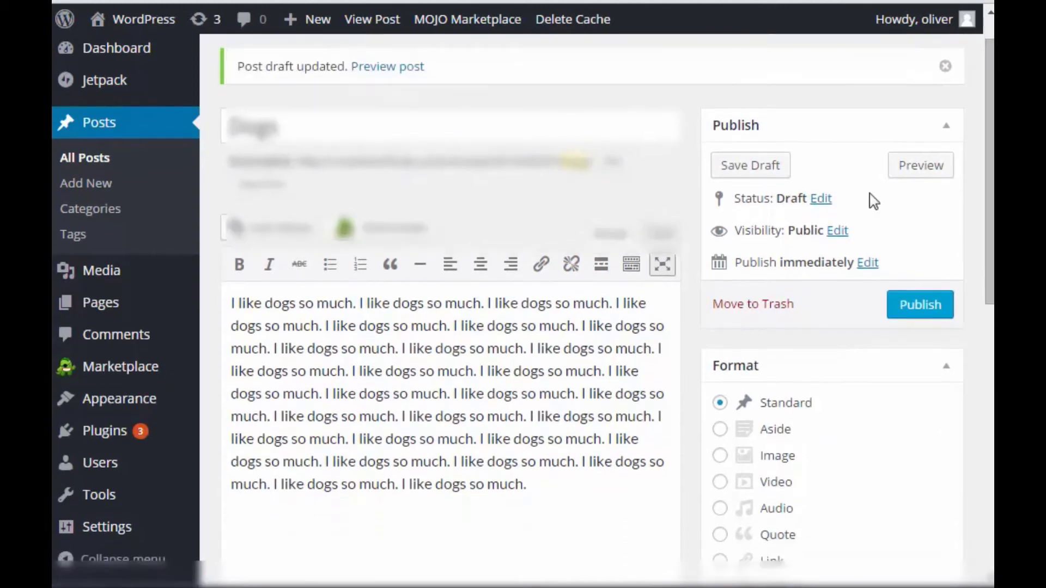
left_click(782, 166)
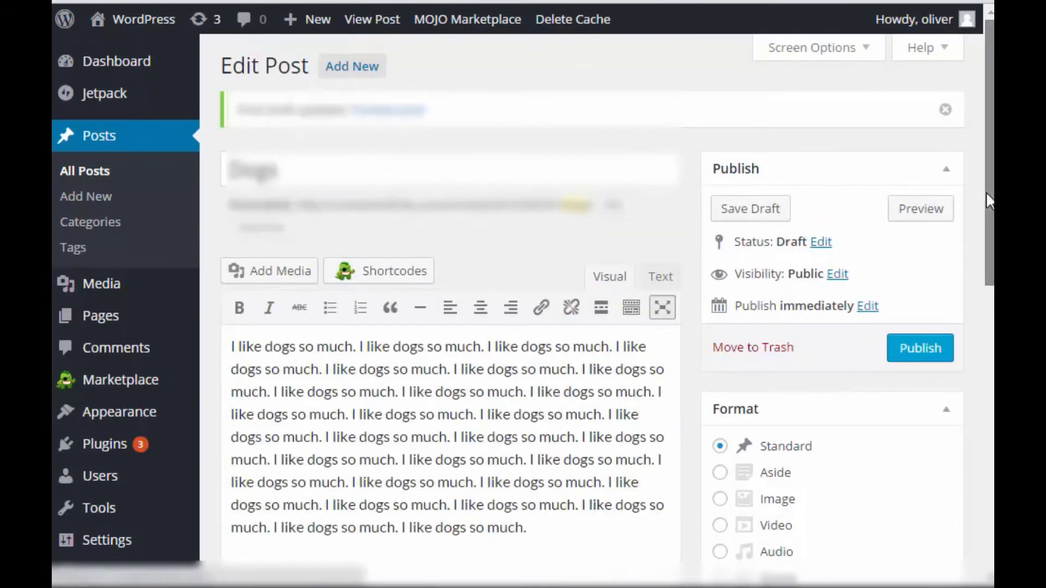
left_click_drag(986, 192, 975, 306)
scroll(916, 376, "down", 3)
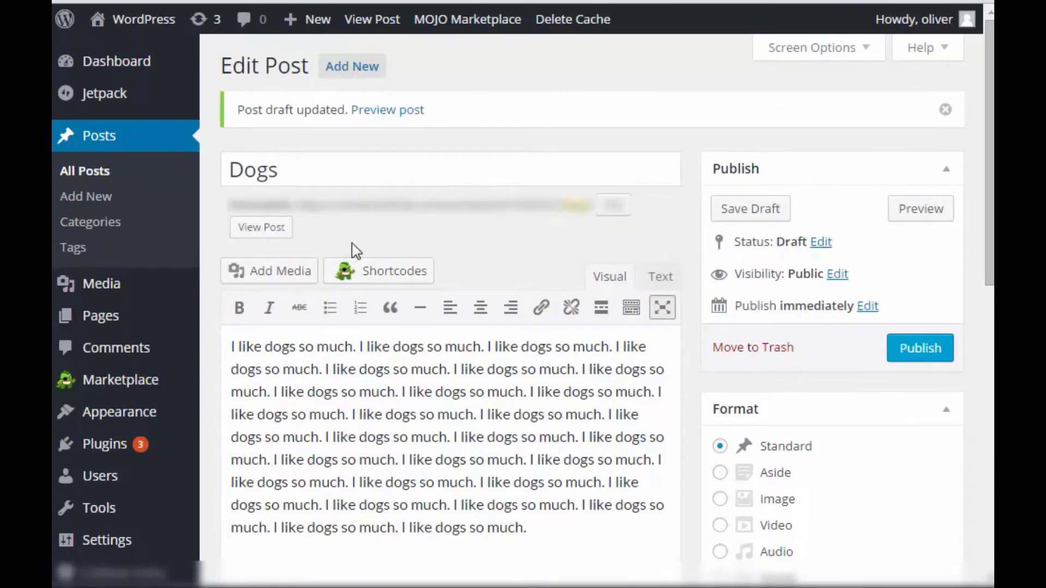
Step: Start a new post titled 'Cats' with the body sentence 'I like cats, too.'
left_click(376, 75)
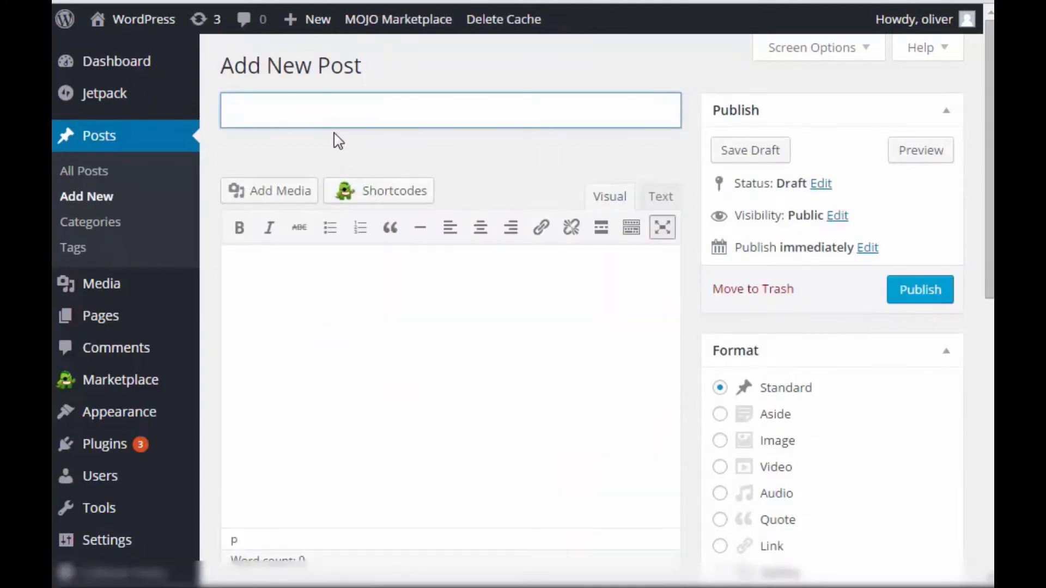
type("Cats")
left_click(246, 360)
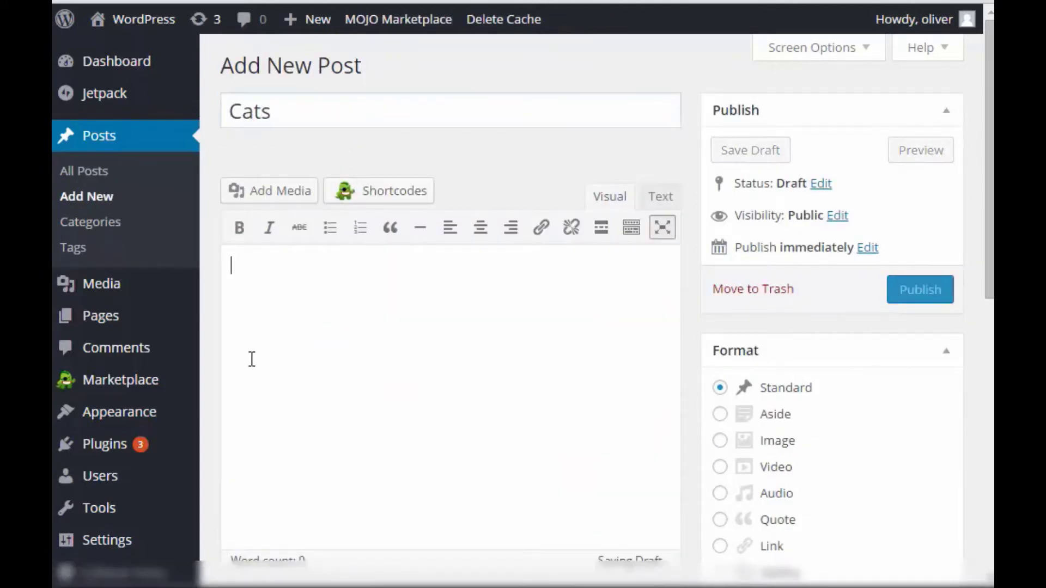
type("I like cats ")
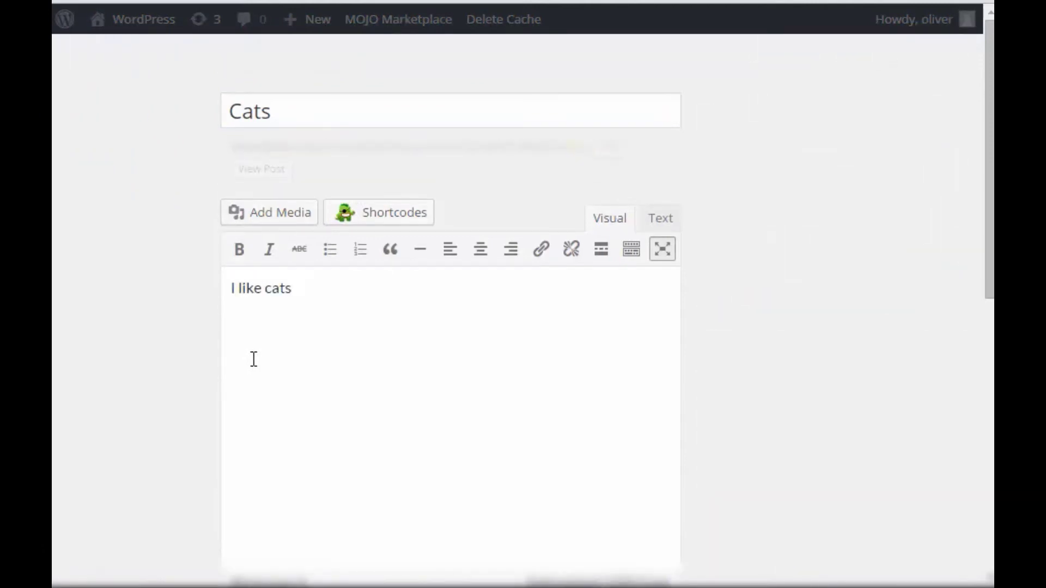
type("too")
key("Left")
key("Left")
key("Left")
key("Left")
type(",")
key("End")
type(".")
Step: Copy the sentence and paste it repeatedly to fill the Cats body
key("ctrl+a")
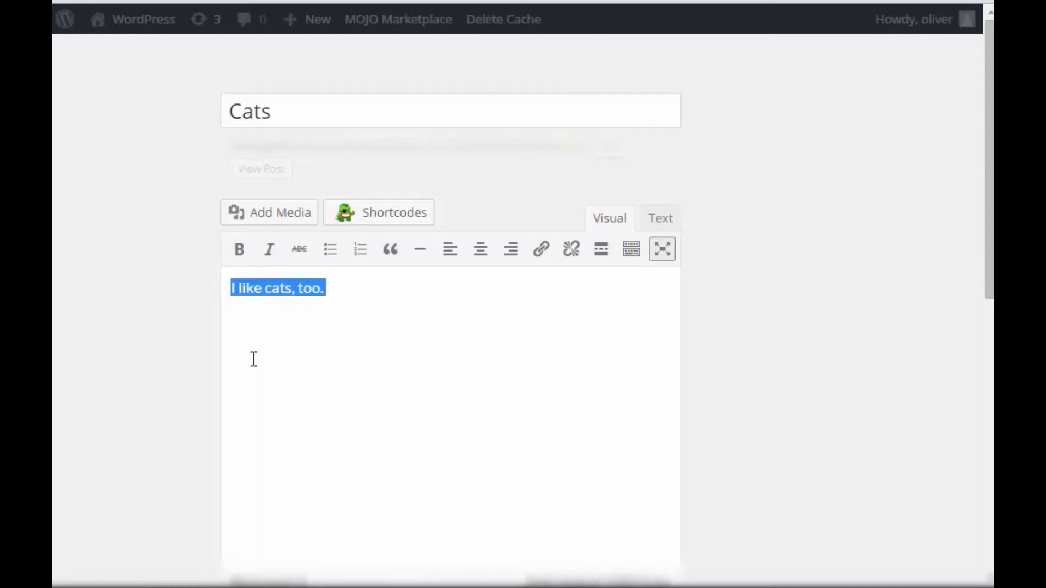
key("Right")
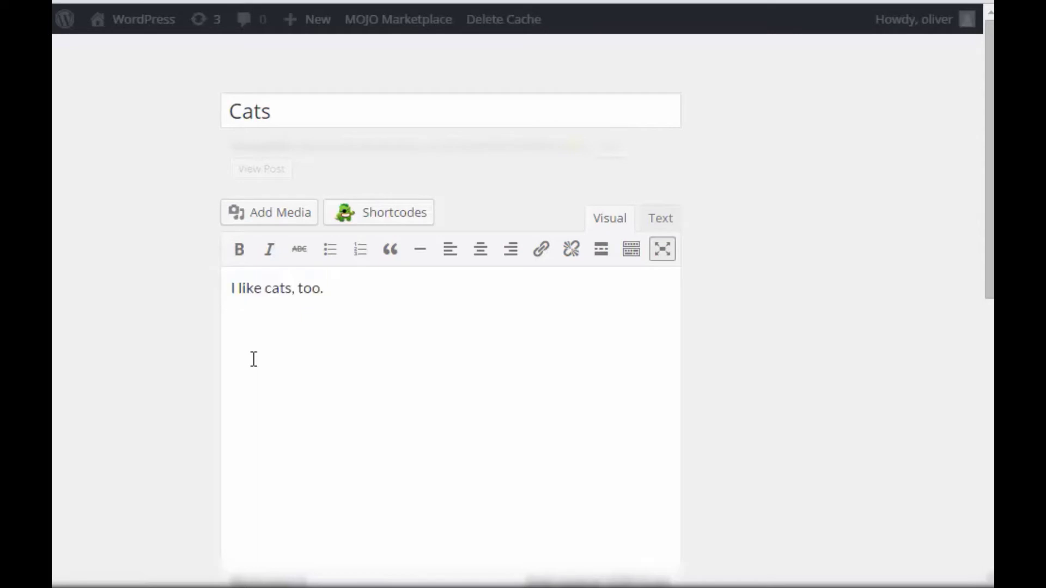
key("ctrl+v")
key("ctrl+v")
key("ctrl+v")
key("ctrl+v")
key("ctrl+v")
key("ctrl+v")
key("ctrl+v")
key("ctrl+v")
key("ctrl+v")
key("ctrl+v")
key("ctrl+v")
key("ctrl+v")
key("ctrl+v")
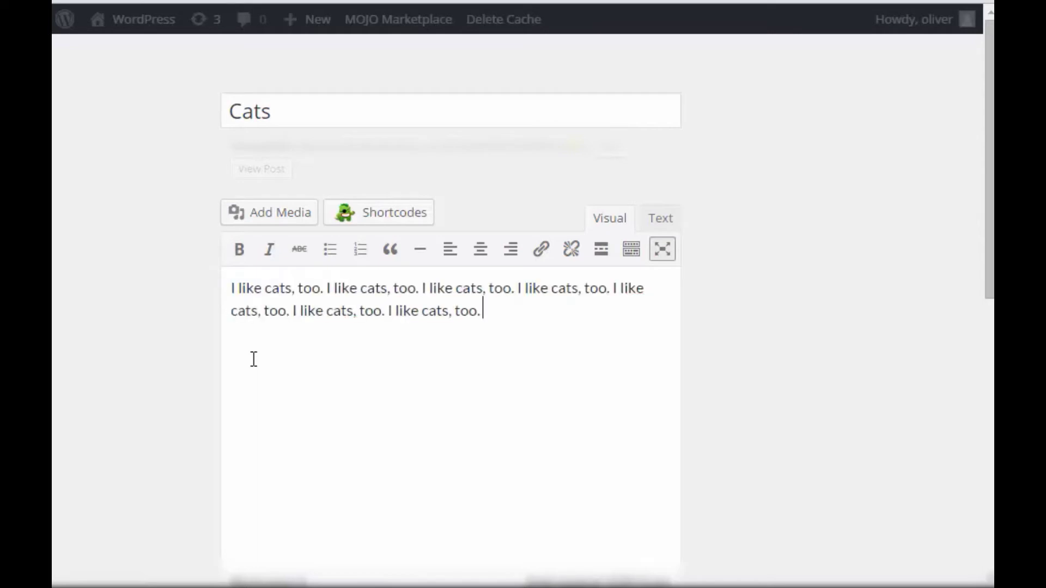
key("ctrl+v")
key("ctrl+v")
key("ctrl+v")
key("ctrl+v")
key("ctrl+v")
key("ctrl+v")
key("ctrl+v")
key("ctrl+v")
key("ctrl+v")
key("ctrl+v")
key("ctrl+v")
key("ctrl+v")
key("ctrl+v")
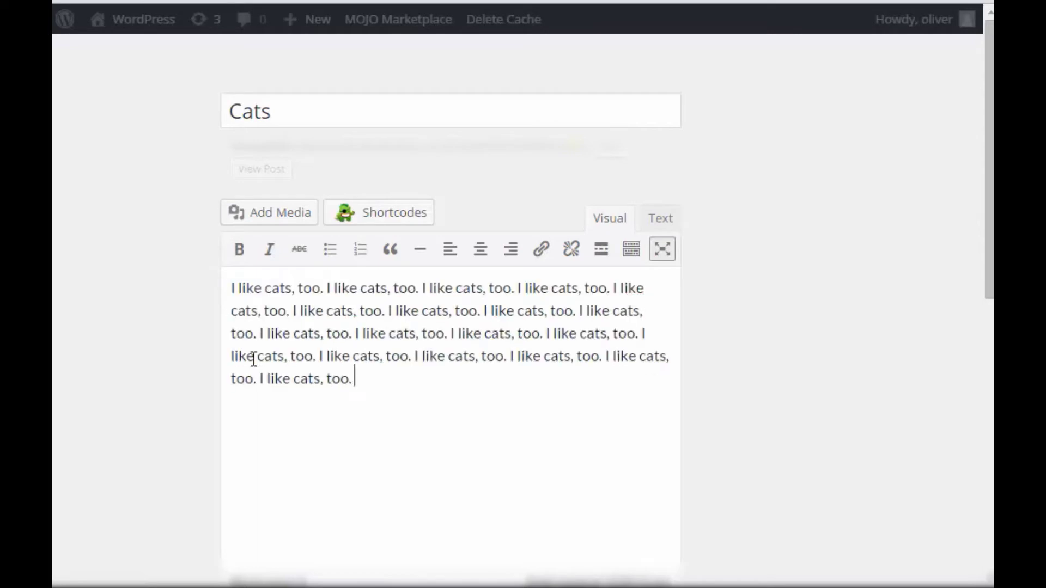
key("ctrl+v")
key("ctrl+v")
key("ctrl+v")
key("ctrl+v")
key("ctrl+v")
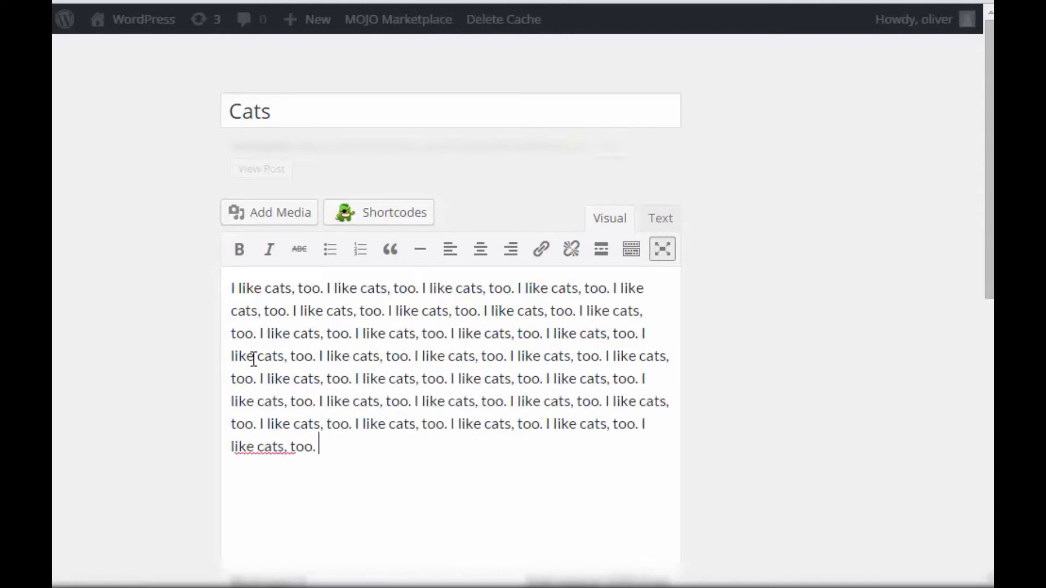
key("ctrl+v")
key("ctrl+v")
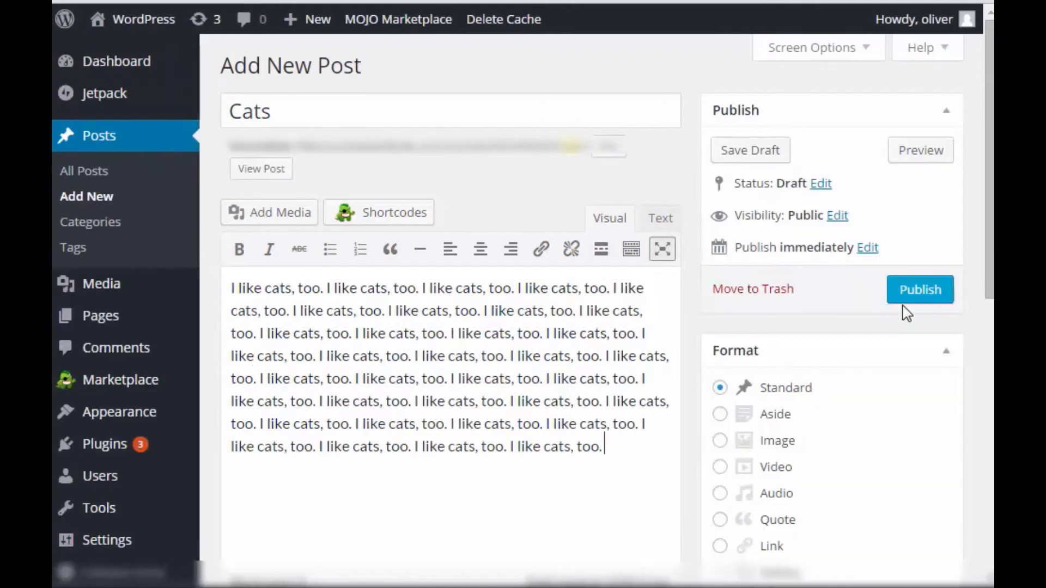
Step: Tick the Pets category and save the Cats post as a draft
scroll(900, 381, "down", 2)
scroll(886, 376, "up", 2)
scroll(911, 486, "down", 10)
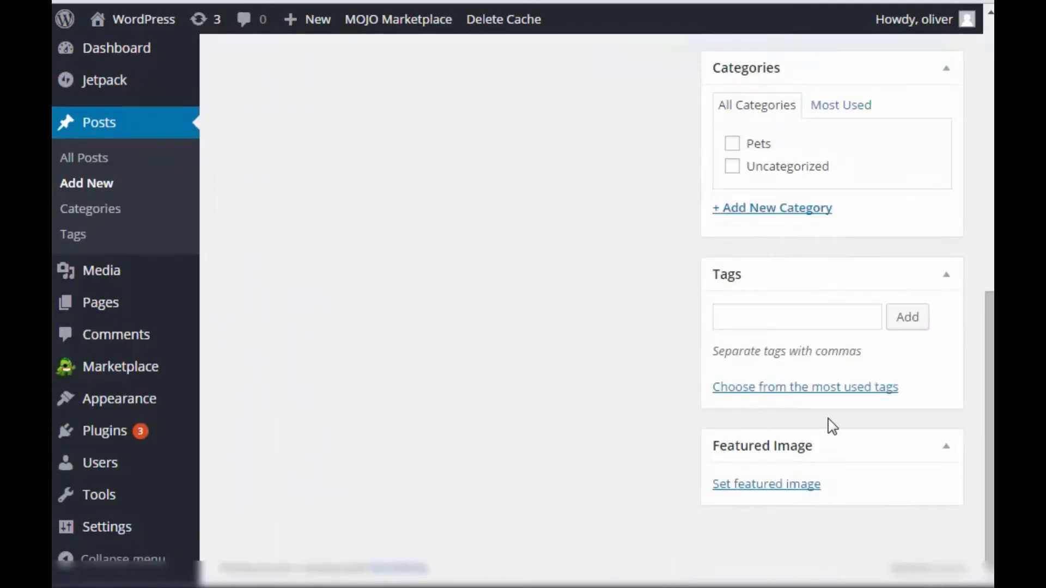
left_click(732, 145)
scroll(790, 242, "up", 10)
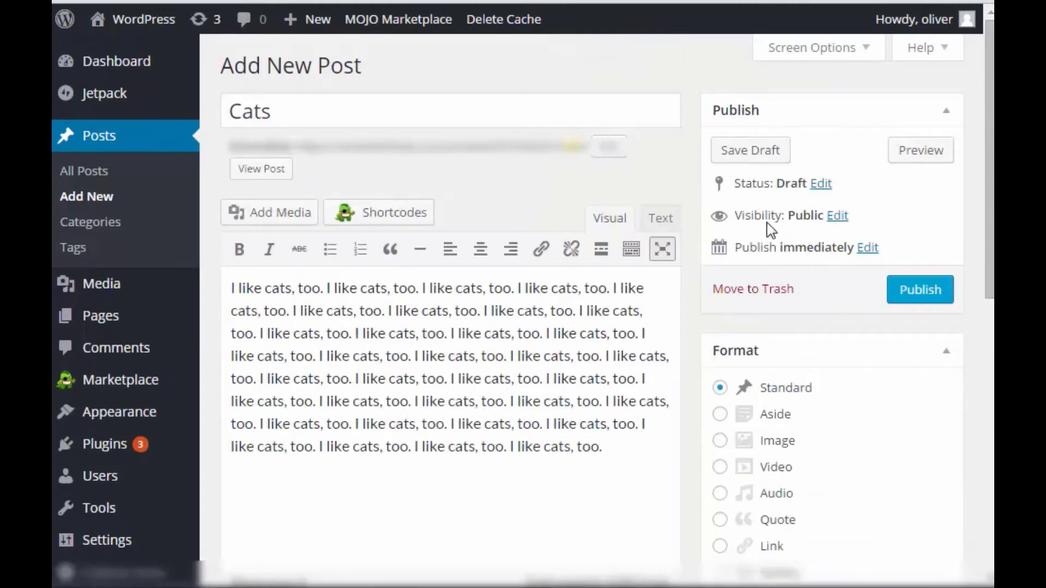
left_click(750, 150)
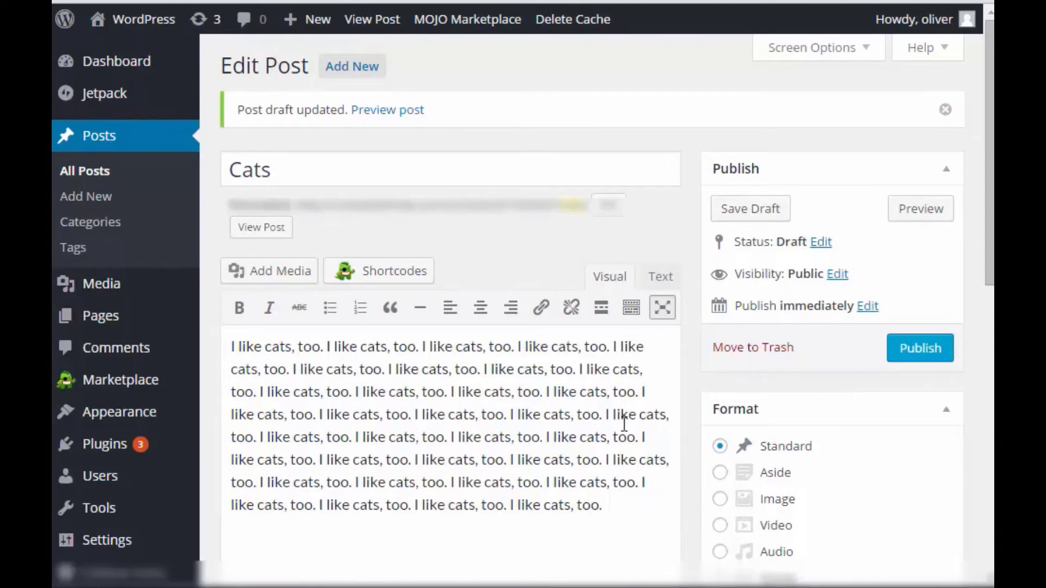
scroll(624, 428, "down", 3)
left_click(646, 329)
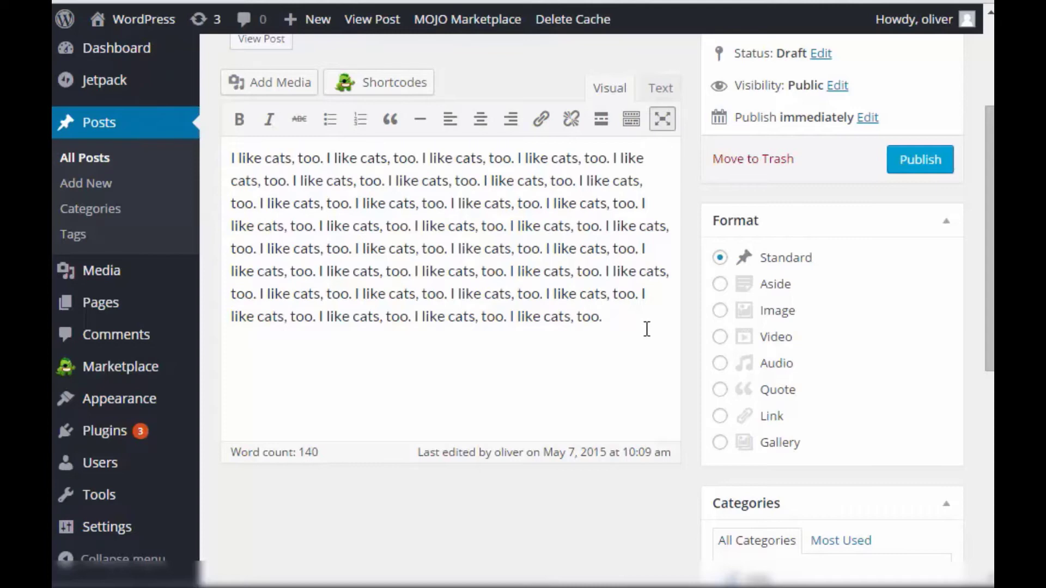
key("alt+Tab")
Step: Add a new line 'Cats are' below the repeated text and place the caret after it
left_click(652, 329)
key("Return")
key("Return")
key("Return")
key("Return")
key("Return")
type("Cat")
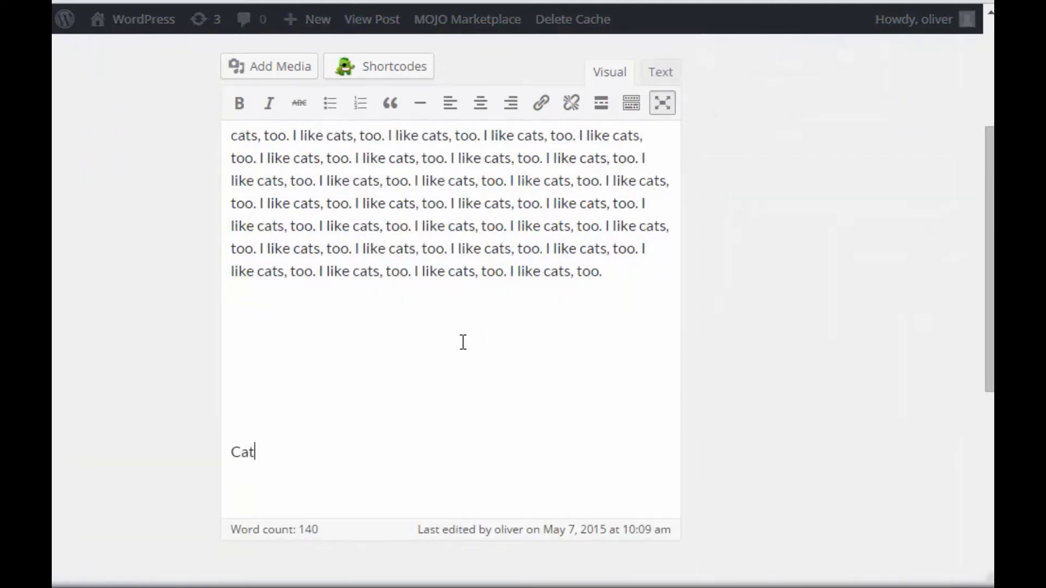
type("s are")
triple_click(222, 445)
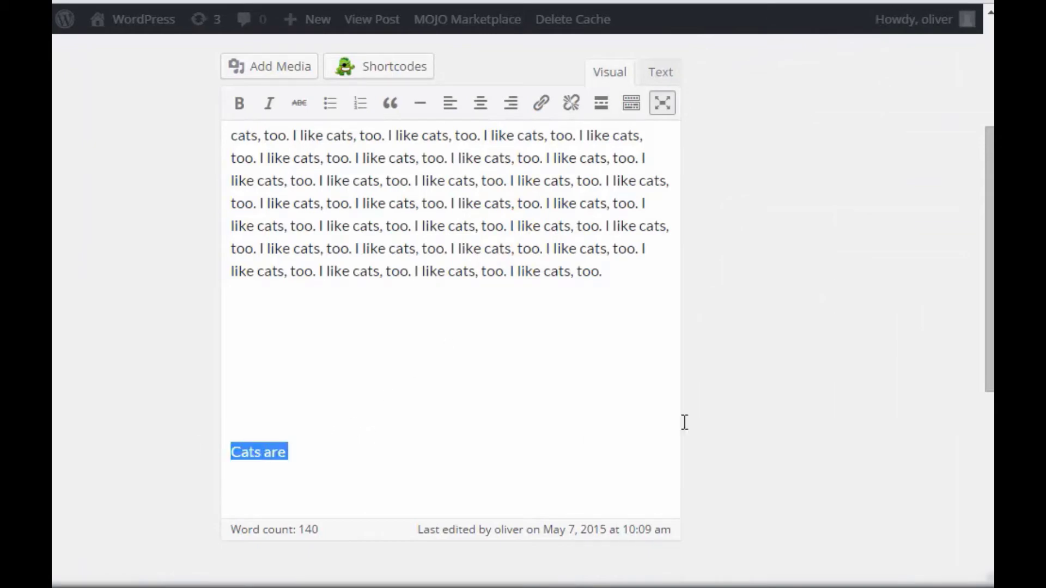
scroll(782, 401, "down", 7)
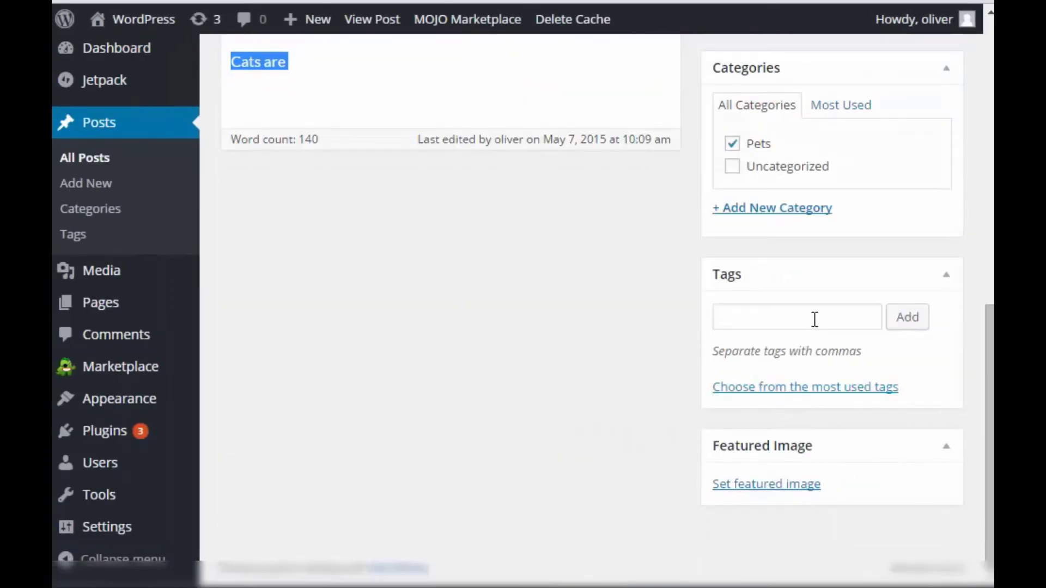
left_click(791, 317)
scroll(627, 289, "up", 5)
left_click(331, 259)
left_click(327, 341)
left_click_drag(299, 358, 233, 343)
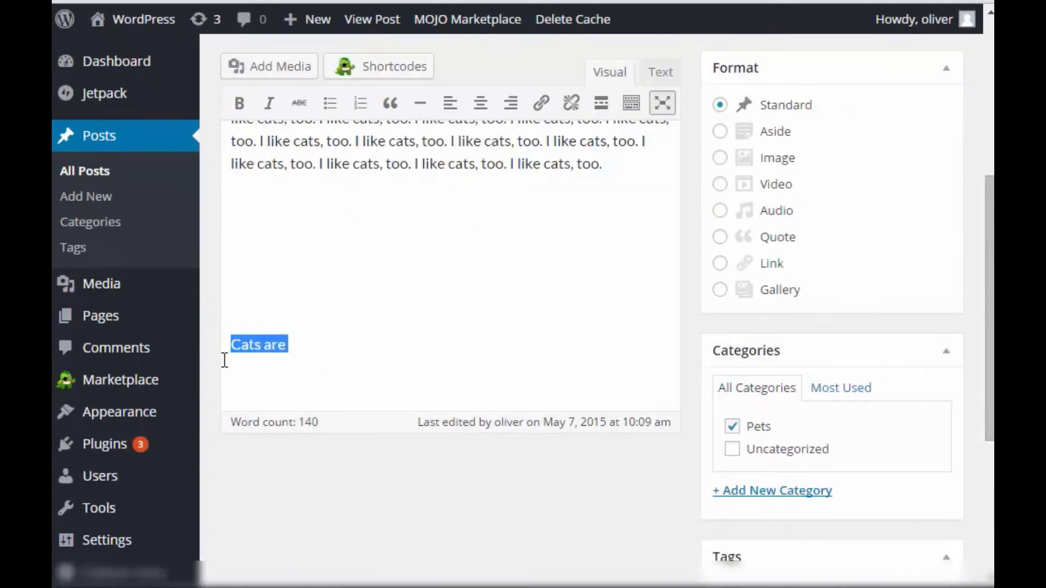
left_click(331, 351)
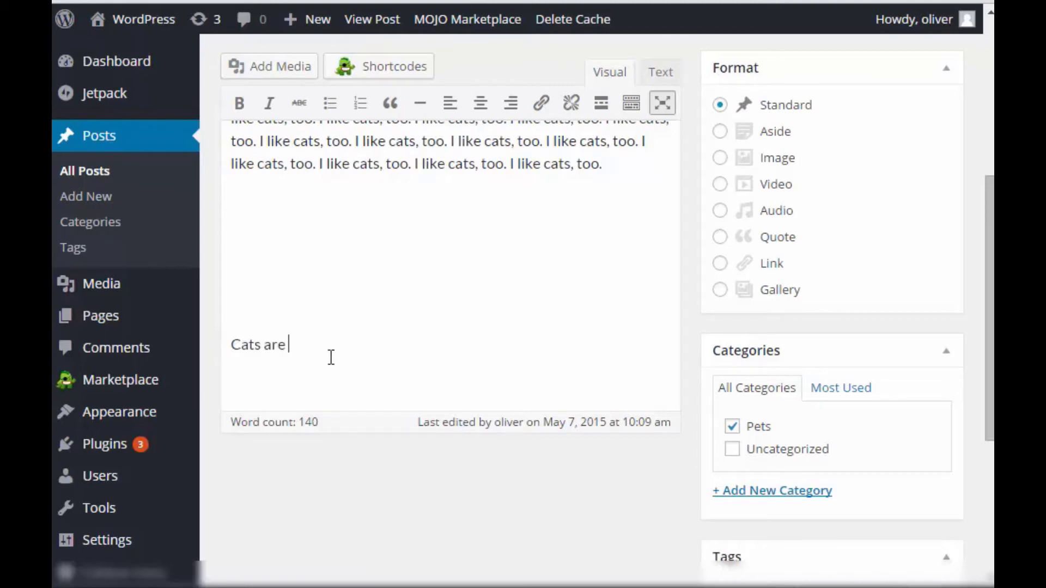
left_click_drag(312, 348, 224, 308)
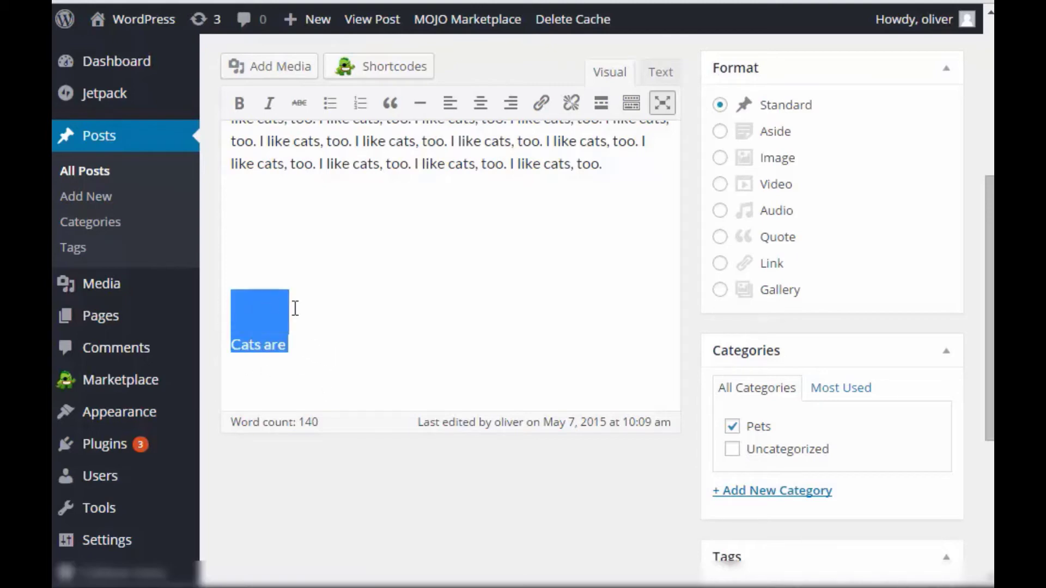
left_click(325, 353)
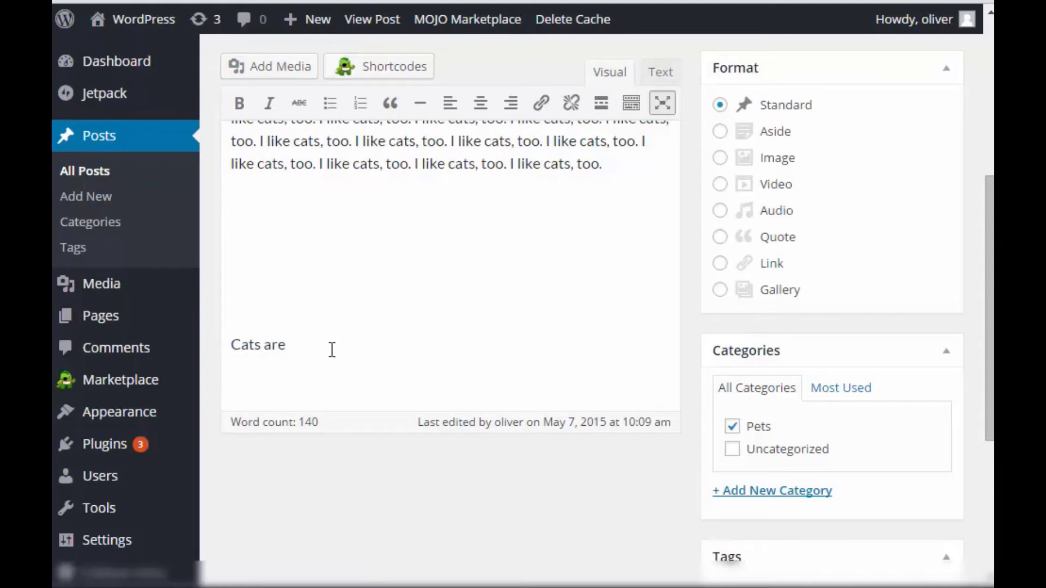
Step: Rewrite the line as 'There was an epidemic among cats last year.'
key("BackSpace")
key("BackSpace")
key("BackSpace")
key("BackSpace")
key("BackSpace")
key("BackSpace")
key("BackSpace")
key("BackSpace")
type("The")
key("BackSpace")
key("BackSpace")
key("BackSpace")
key("BackSpace")
key("BackSpace")
key("BackSpace")
key("BackSpace")
key("BackSpace")
key("BackSpace")
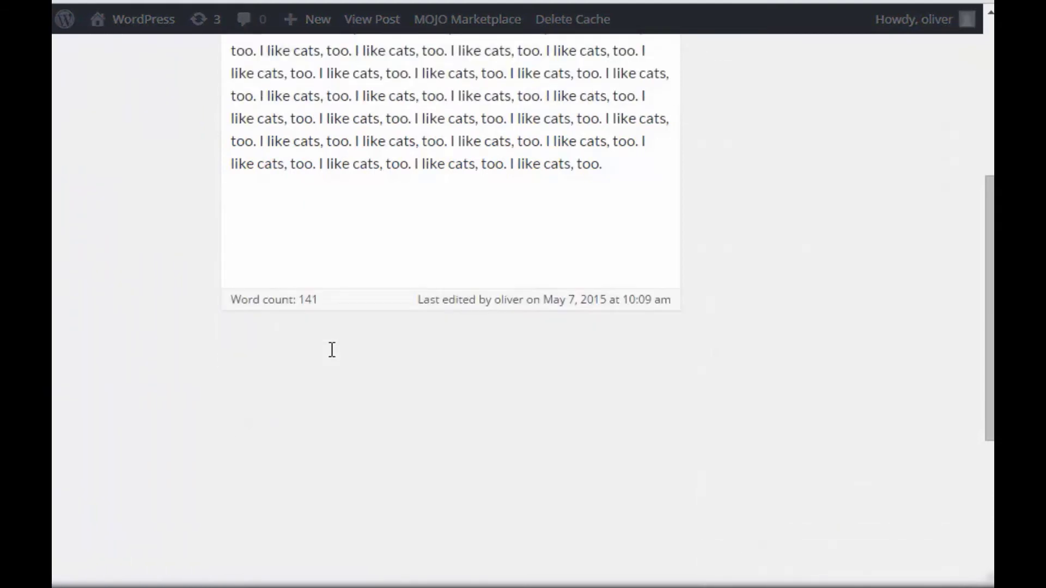
type("There was an")
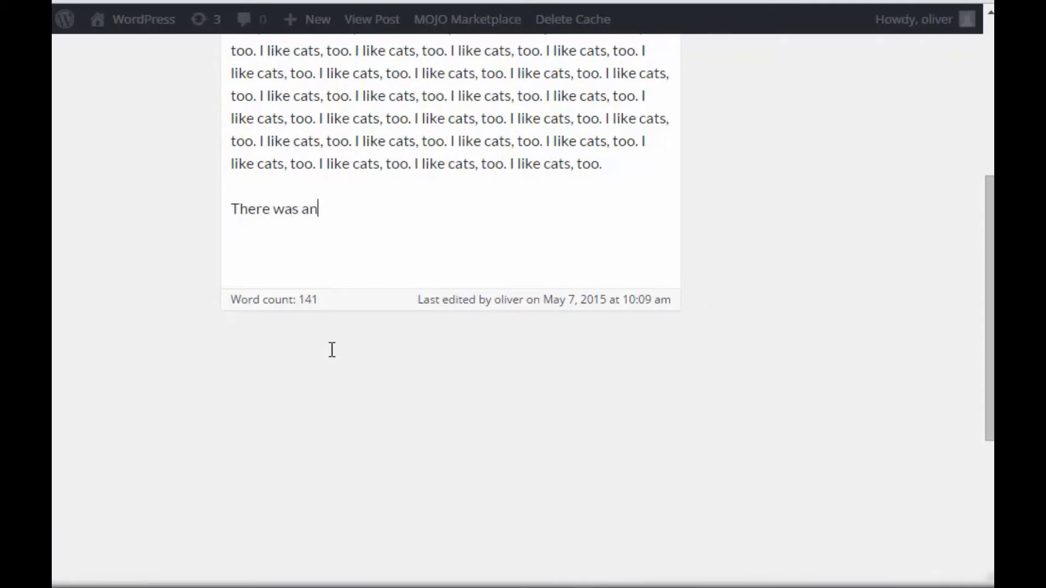
key("BackSpace")
type("cat")
key("BackSpace")
key("BackSpace")
key("BackSpace")
key("BackSpace")
type("n epidemic among cats ")
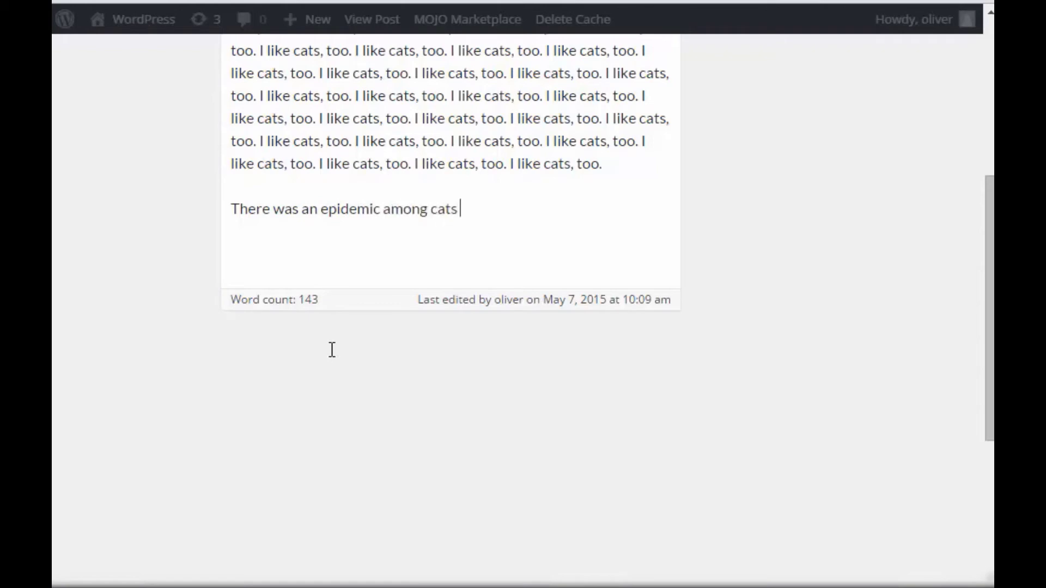
type("last year.")
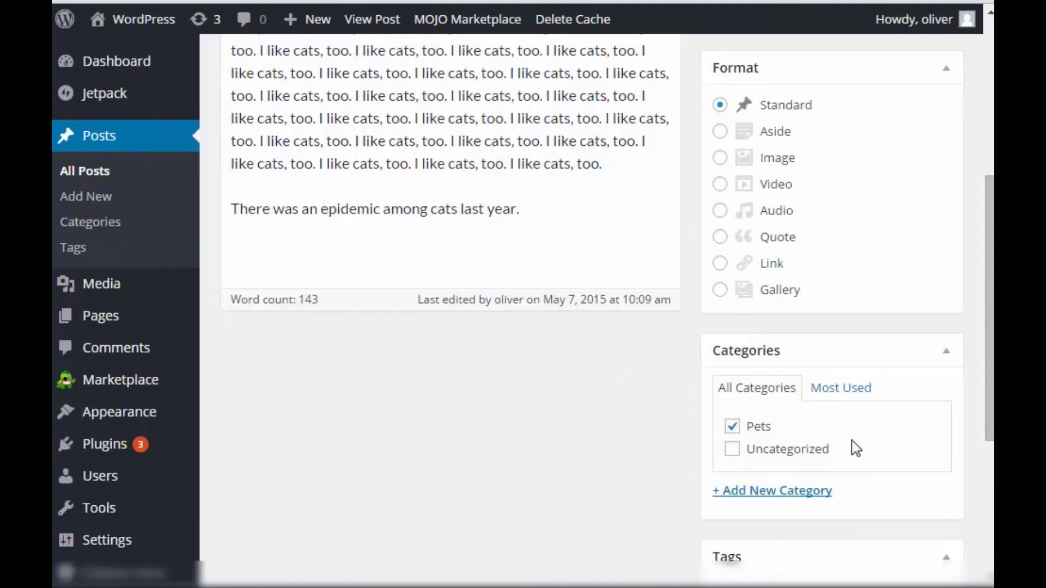
Step: Add the tags cat, epidemic and pet to the Cats draft
scroll(857, 435, "down", 3)
left_click(808, 417)
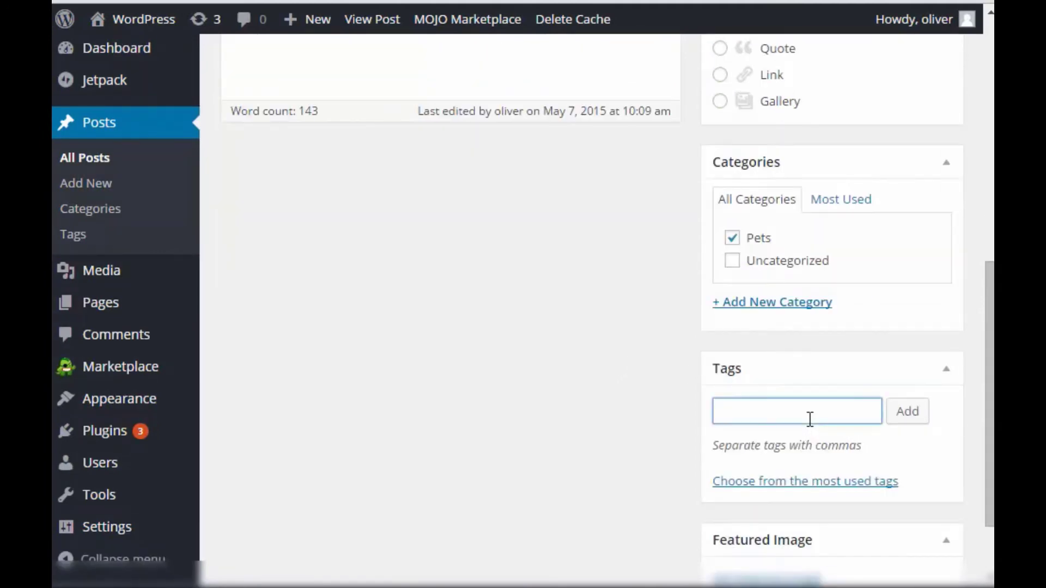
type("cat")
left_click(890, 412)
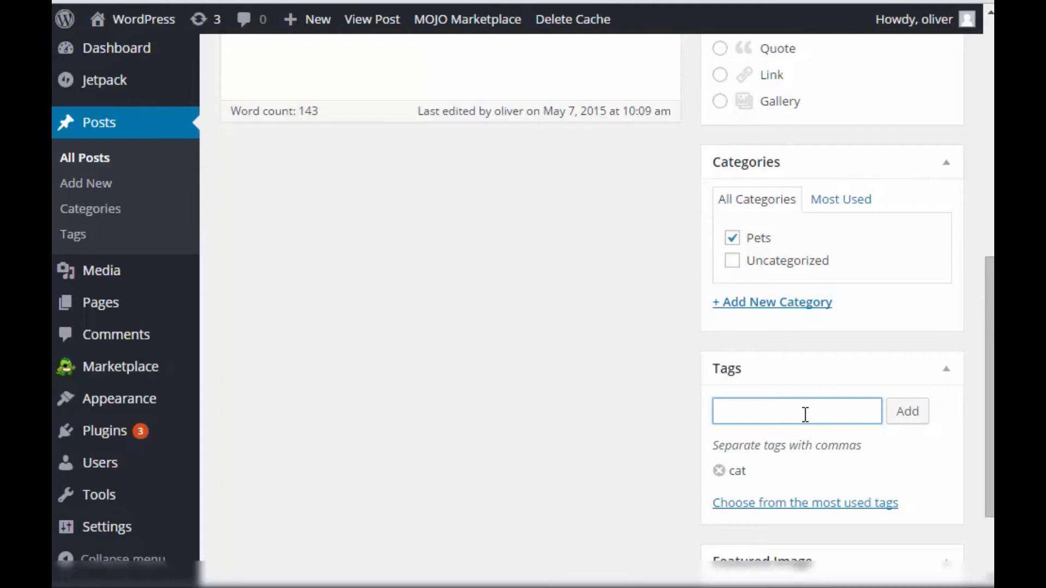
type("epidemic")
left_click(906, 415)
type("pet")
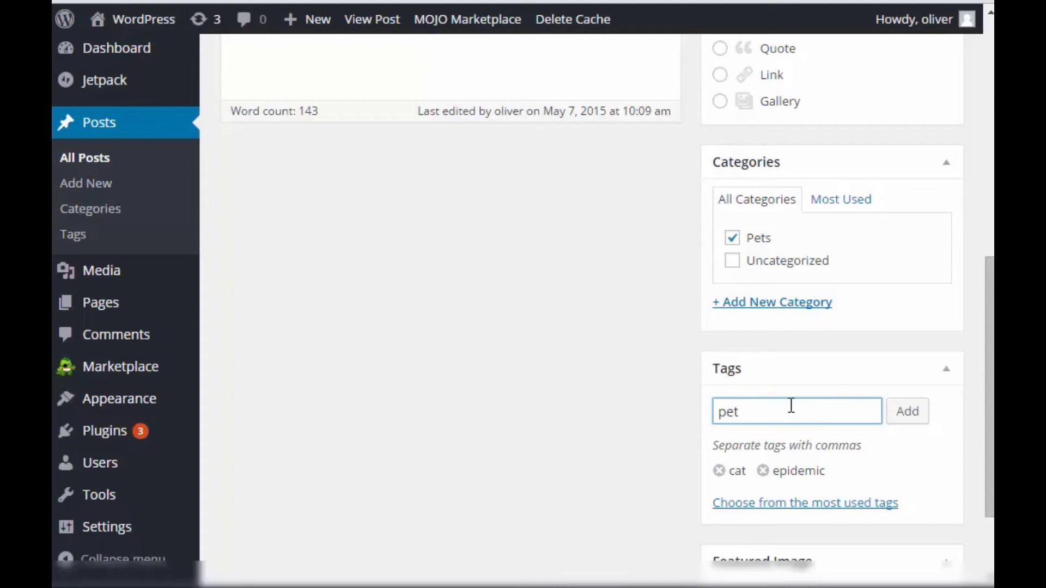
left_click(907, 413)
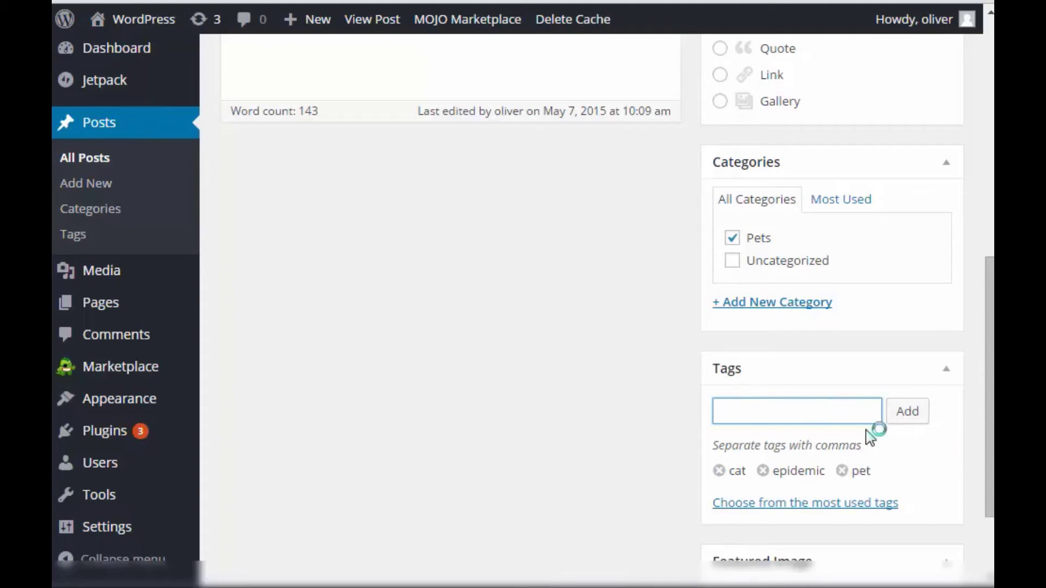
left_click_drag(907, 476, 934, 463)
left_click(595, 417)
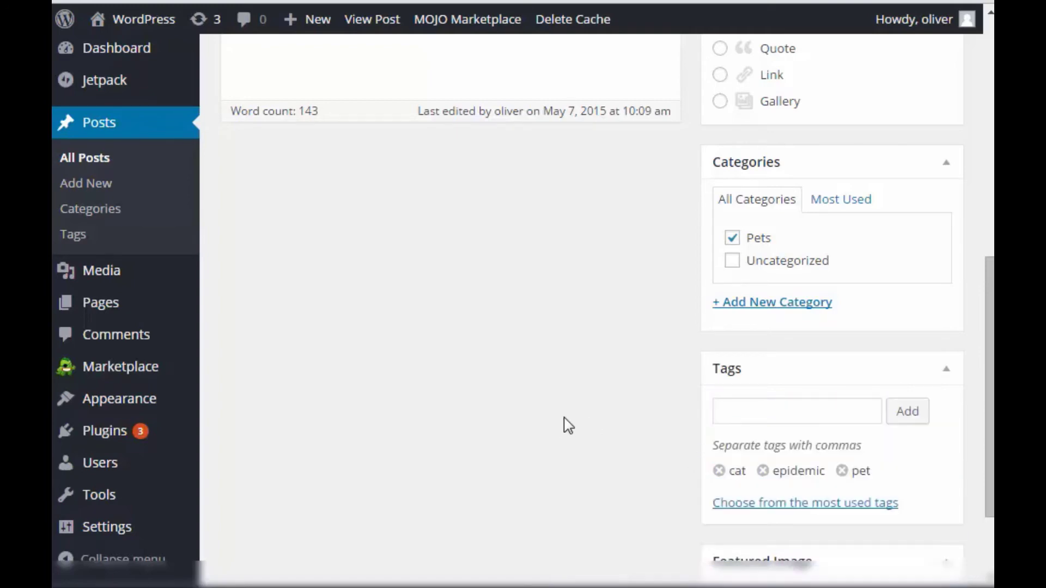
Step: Stay in the Cats editor, save the Cats draft, then open the Dogs draft from All Posts
scroll(643, 434, "up", 10)
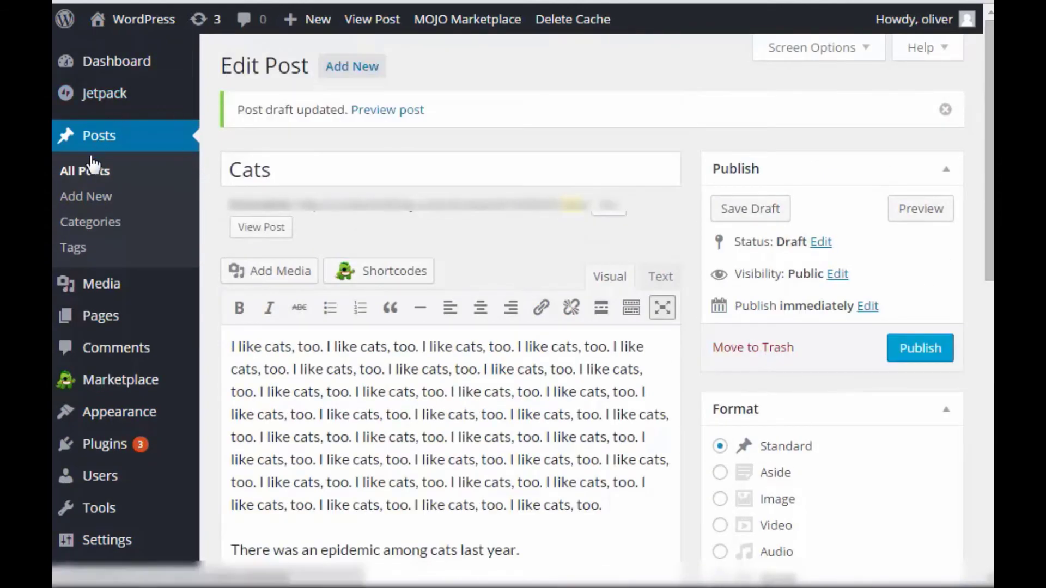
left_click(163, 206)
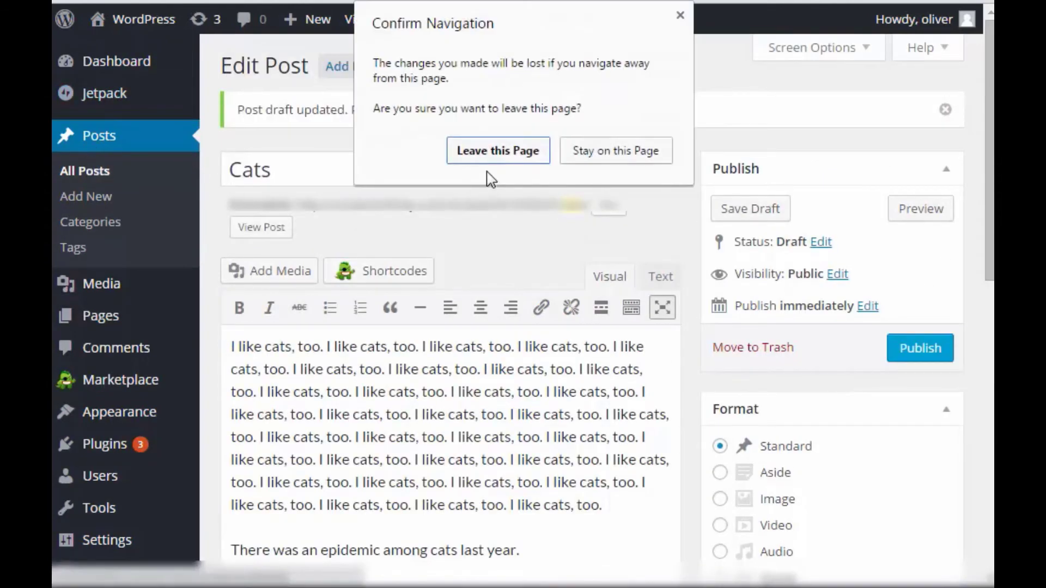
left_click(680, 16)
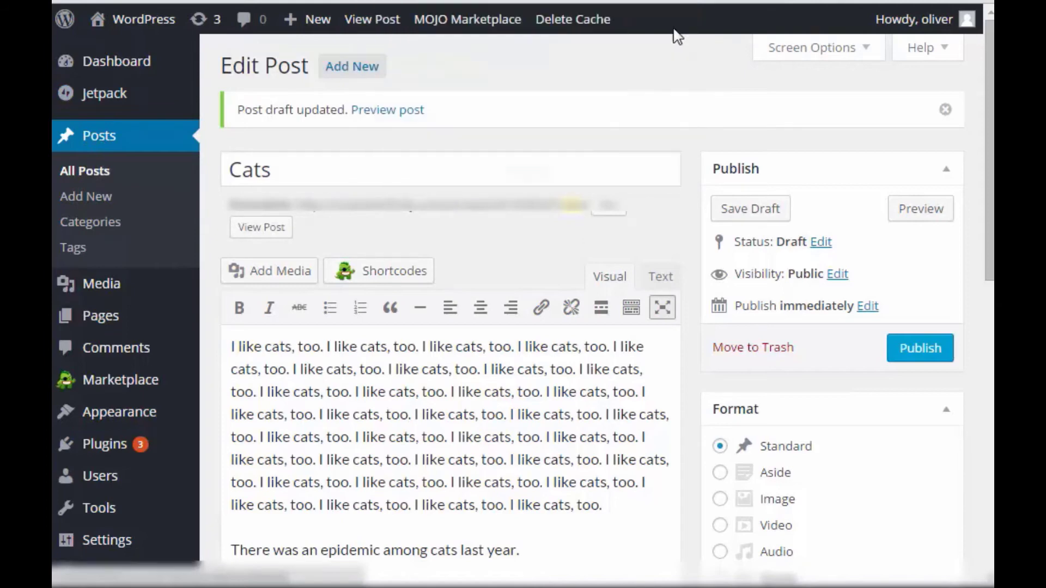
left_click(763, 217)
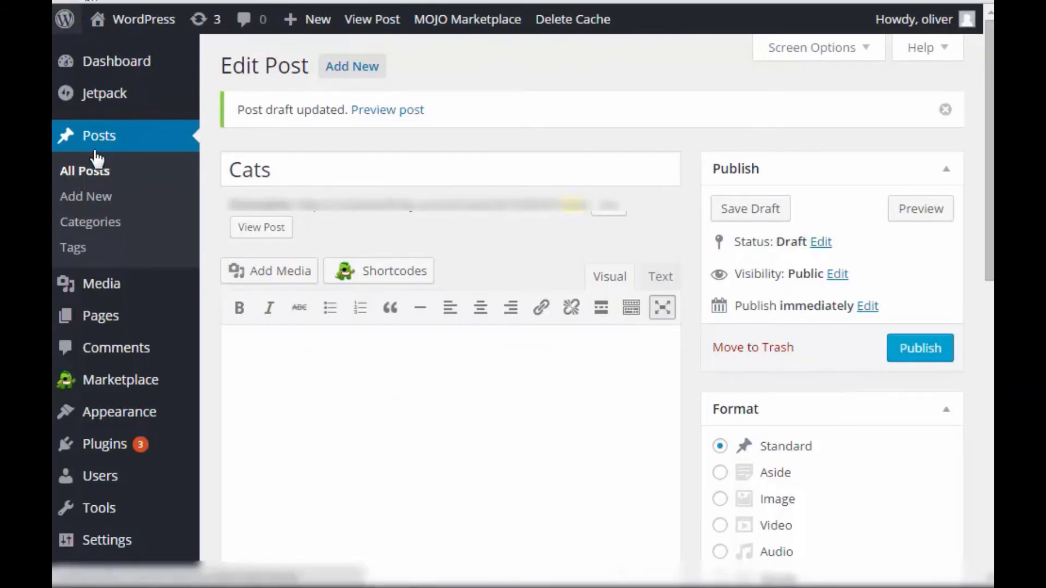
left_click(129, 163)
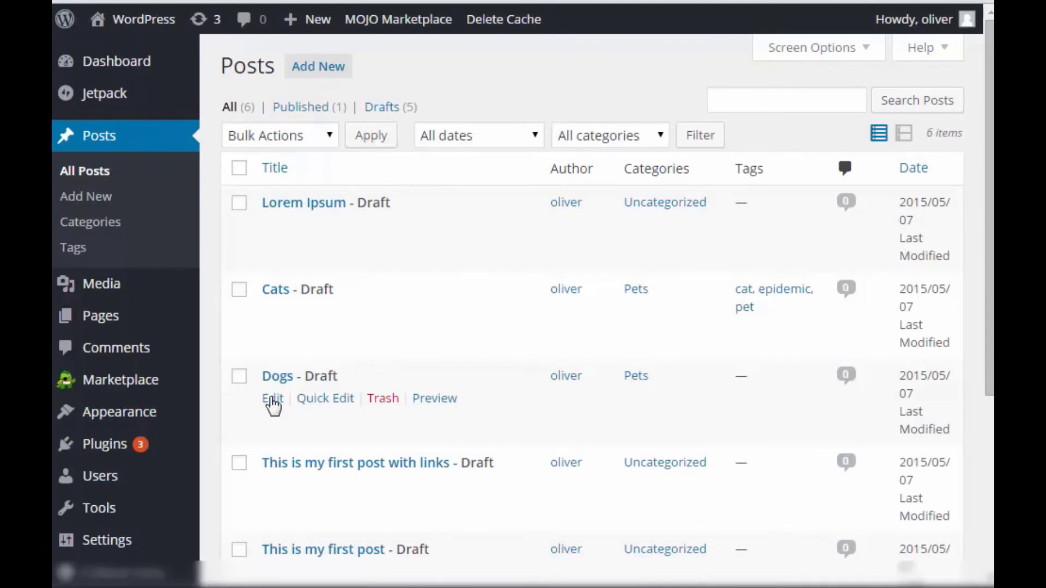
left_click(280, 379)
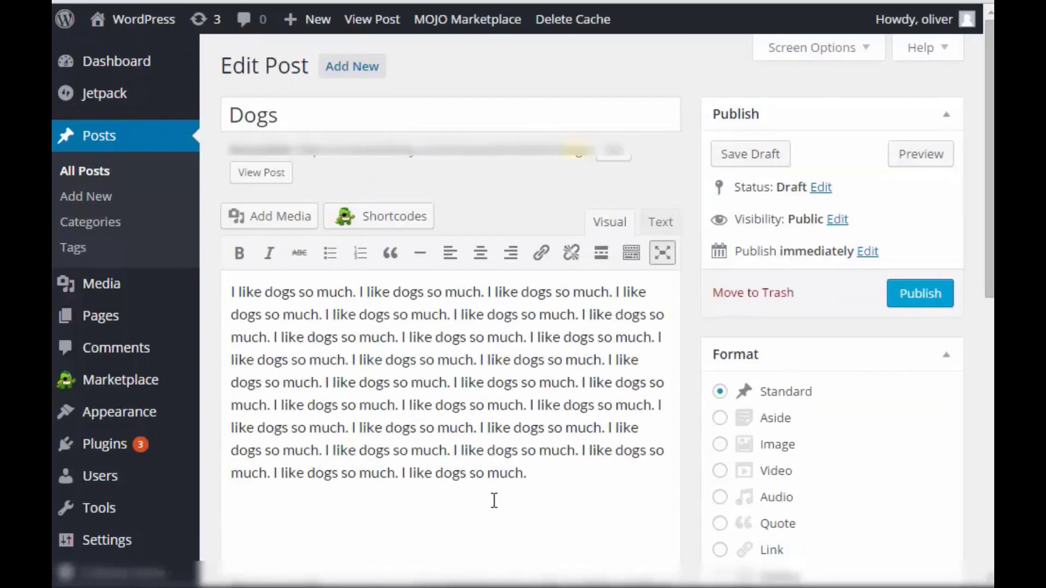
Step: Start a new paragraph below the Dogs text: 'There was a fashion show contest for dogs'
left_click(581, 491)
key("Return")
key("Return")
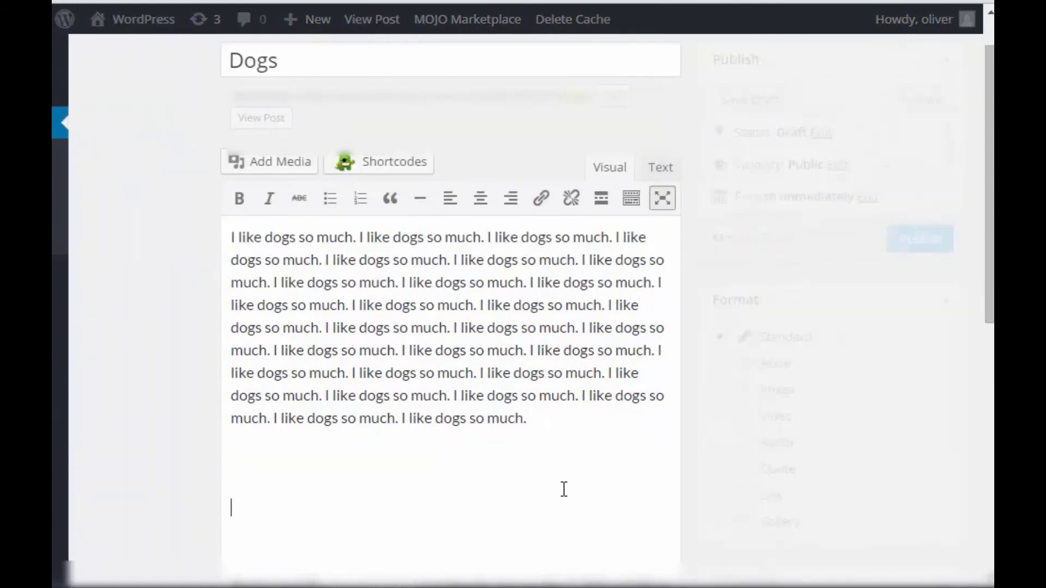
type("The")
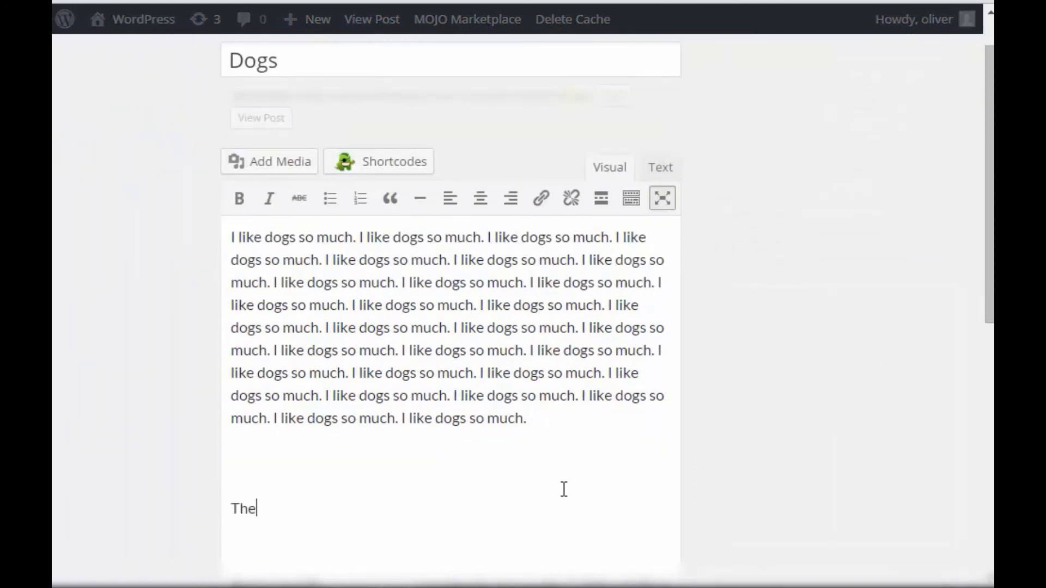
key("BackSpace")
key("BackSpace")
key("BackSpace")
type("There was a")
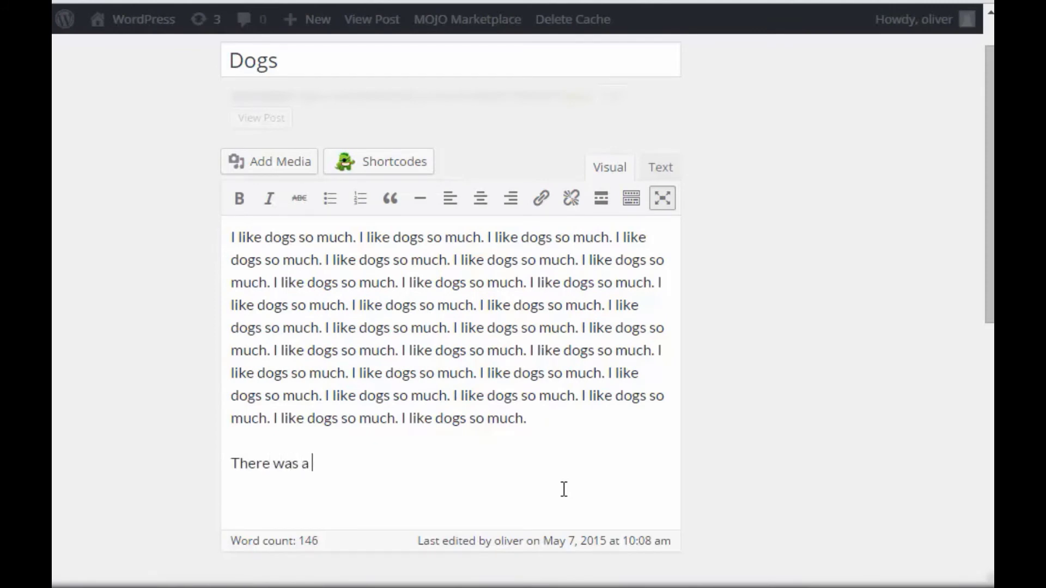
type(" fashiow")
key("BackSpace")
type("n show contest ")
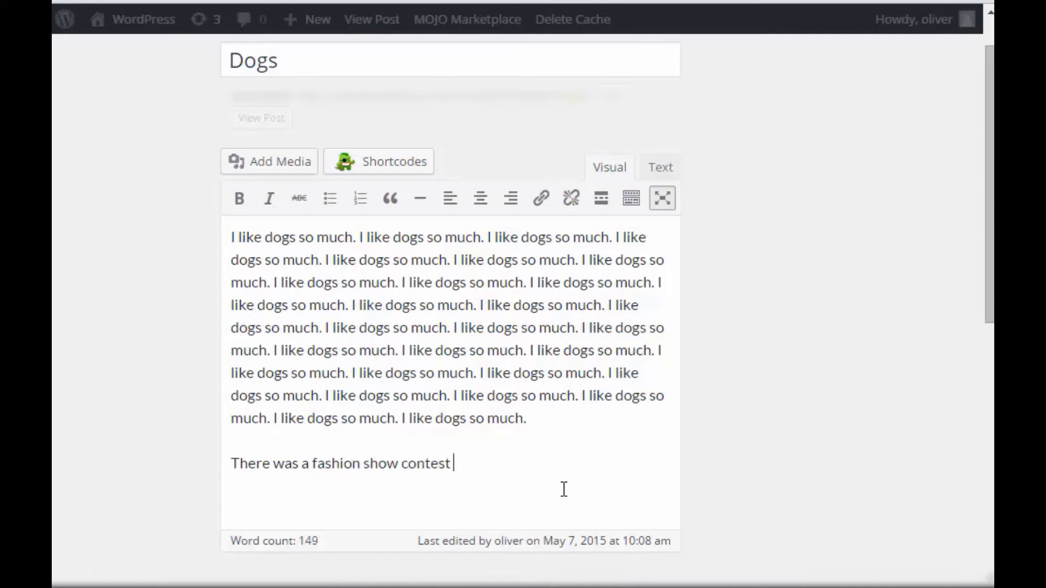
type("for dogs last wek")
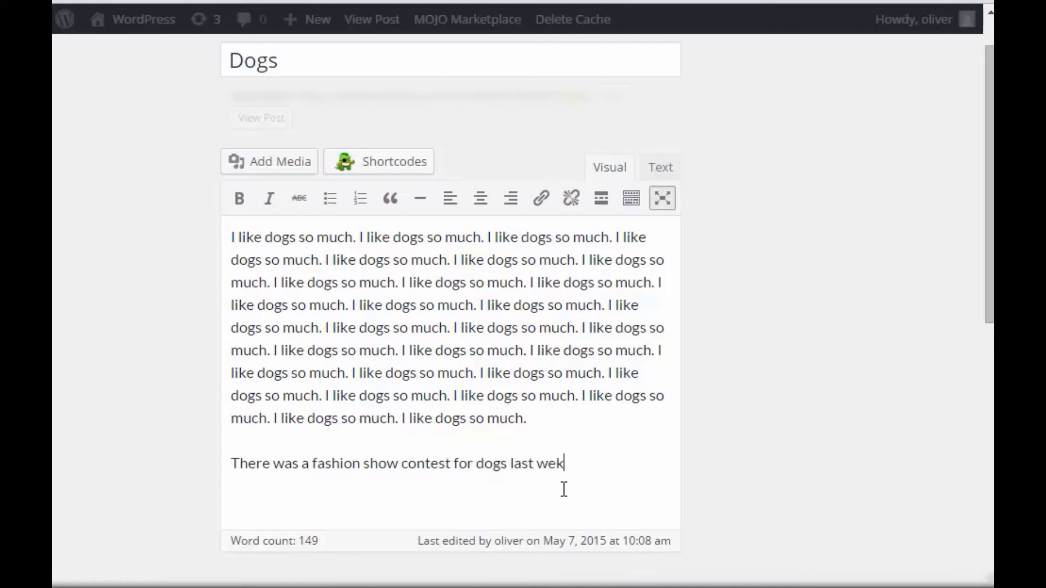
key("BackSpace")
key("BackSpace")
key("BackSpace")
key("BackSpace")
key("BackSpace")
key("BackSpace")
key("BackSpace")
key("BackSpace")
Step: Reword it to 'There is an upcoming fashion show contest for dogs.'
key("ctrl+Left")
key("ctrl+Left")
key("ctrl+Left")
key("ctrl+Left")
key("ctrl+Left")
key("ctrl+shift+Left")
type("is an")
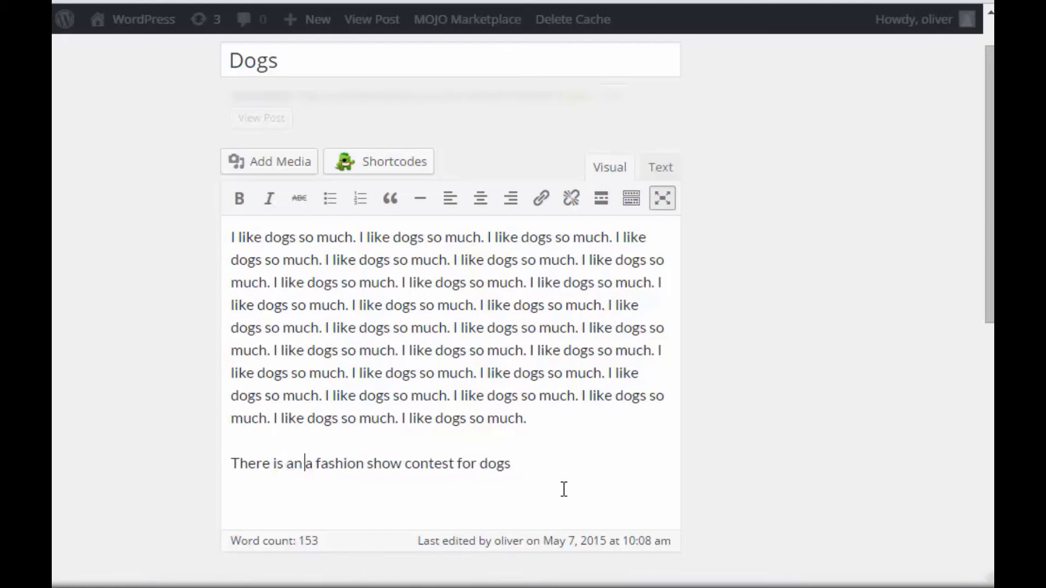
type(" upcoming")
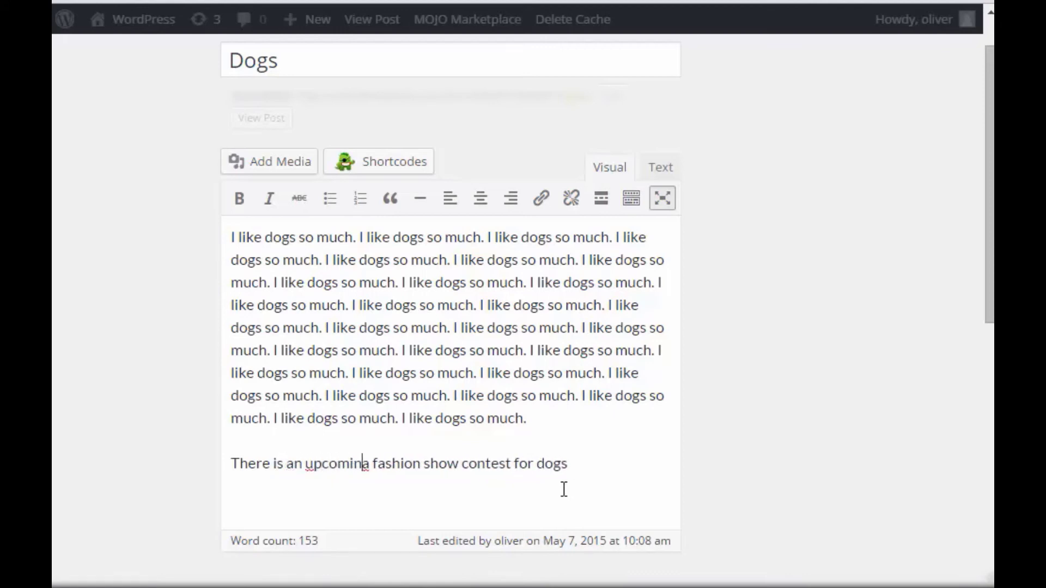
key("ctrl+shift+Right")
key("Delete")
key("ctrl+Right")
key("ctrl+Right")
key("ctrl+Right")
key("ctrl+Right")
key("ctrl+Right")
type(".")
Step: Add the tags pet, dog and show to the Dogs post
scroll(572, 484, "down", 2)
scroll(747, 401, "down", 4)
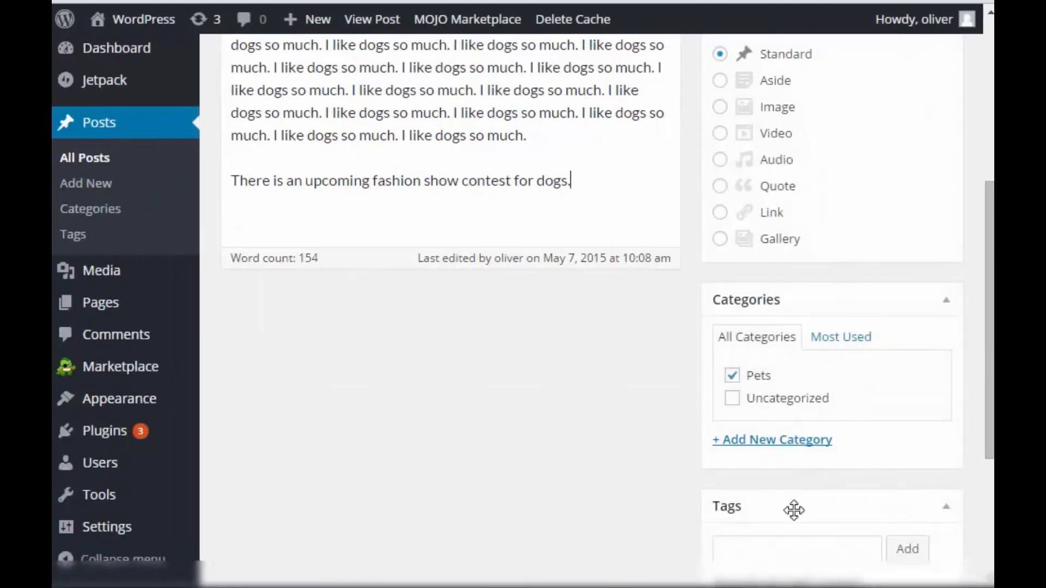
left_click(783, 543)
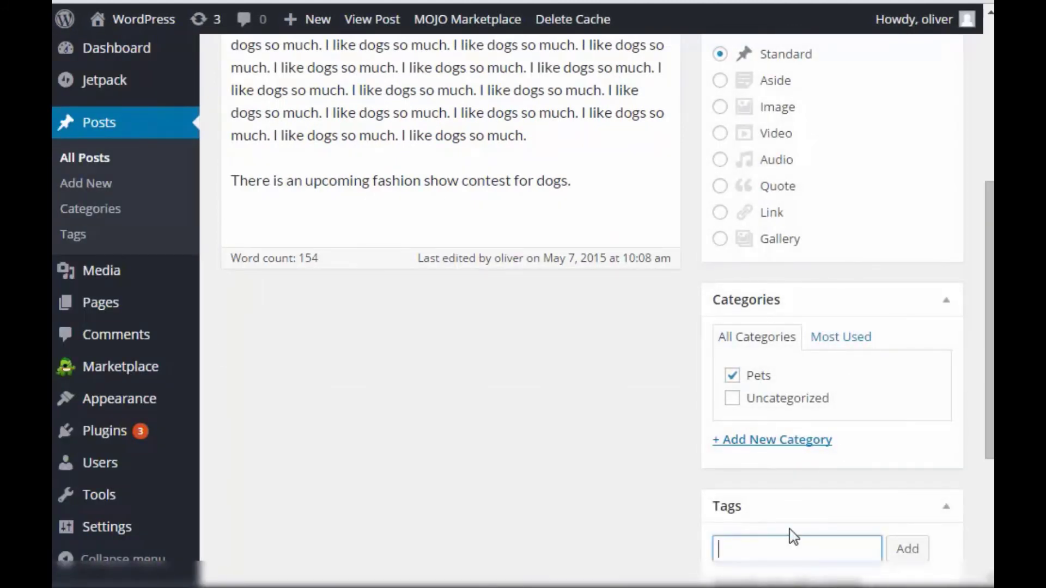
type("pet")
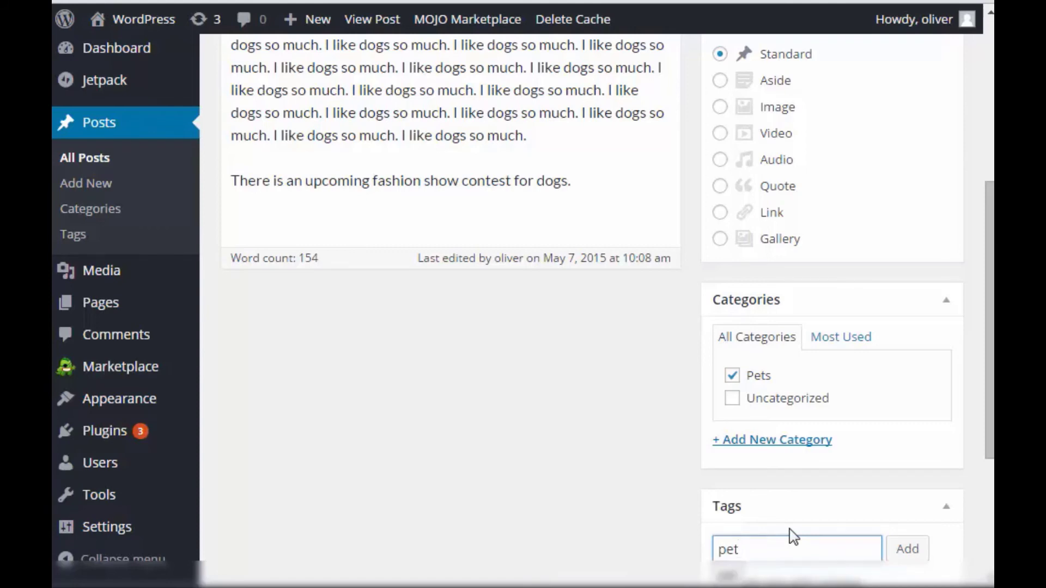
key("Return")
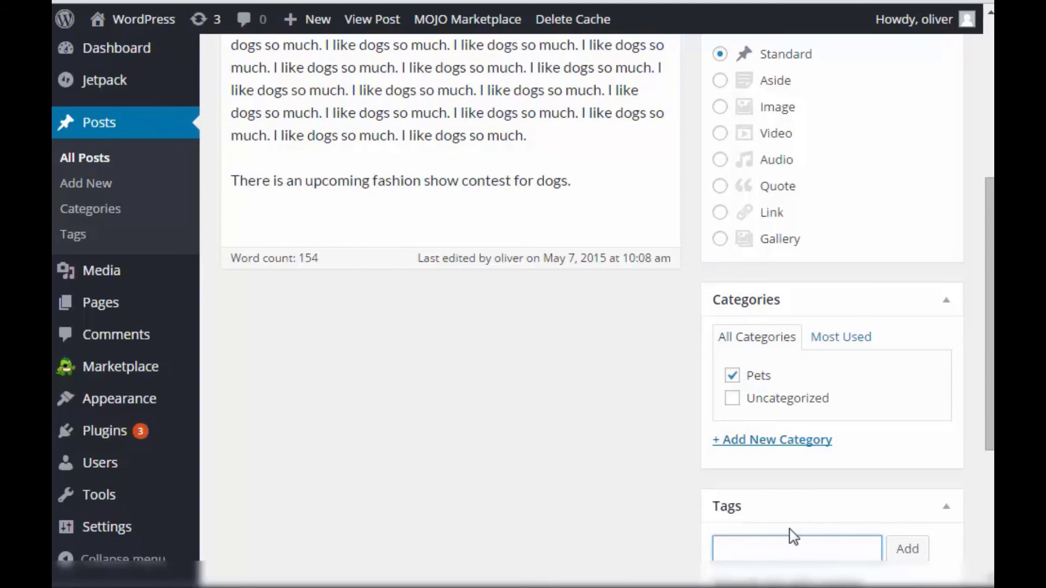
type("dogs")
key("BackSpace")
key("Return")
type("show")
key("Return")
scroll(627, 391, "down", 5)
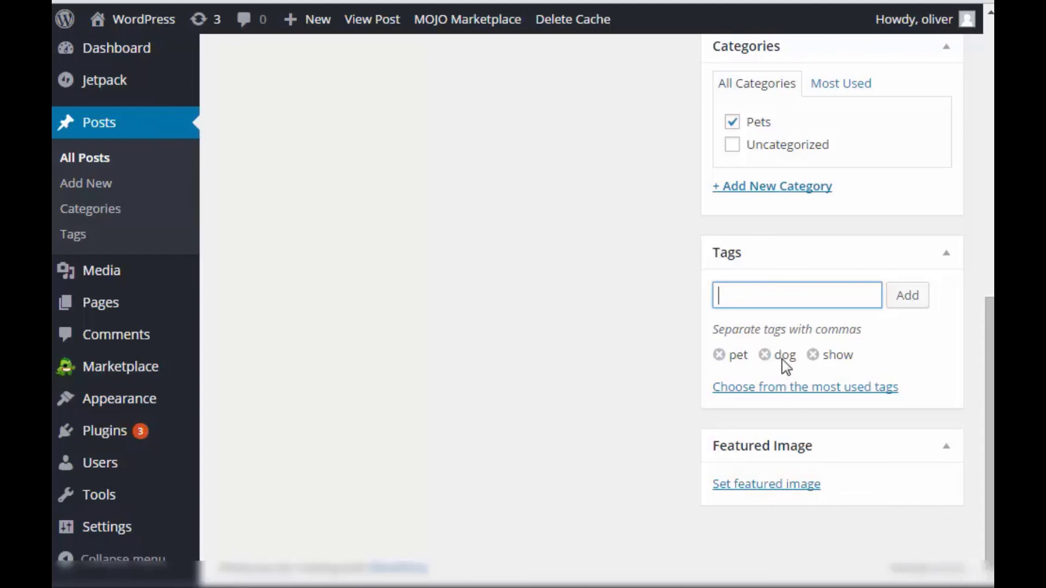
left_click_drag(782, 358, 852, 358)
left_click(866, 365)
triple_click(866, 366)
double_click(833, 357)
left_click(738, 366)
double_click(738, 364)
left_click(601, 330)
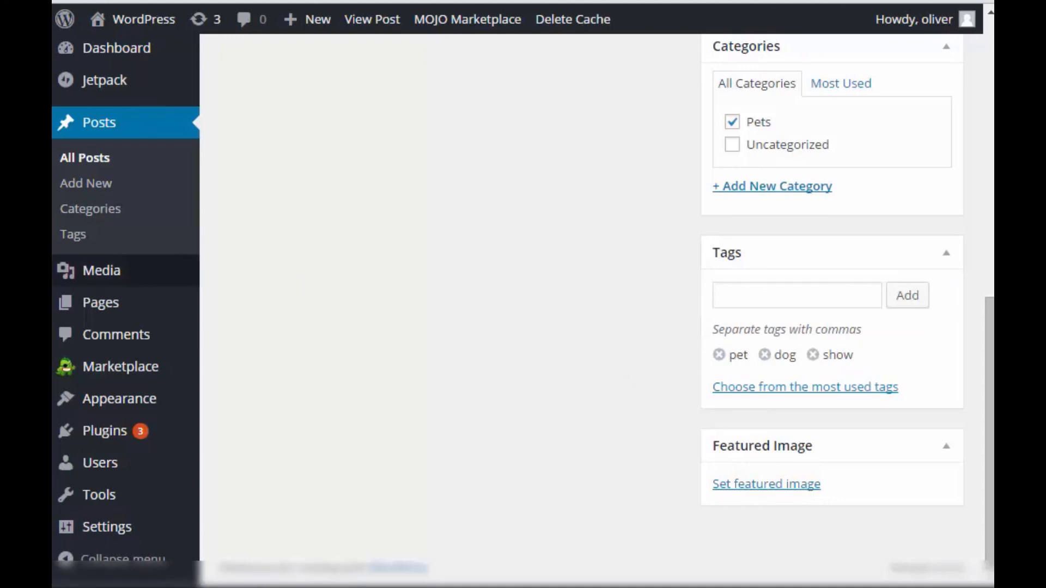
Step: Cancel leaving the Dogs editor and save the Dogs draft
left_click(125, 180)
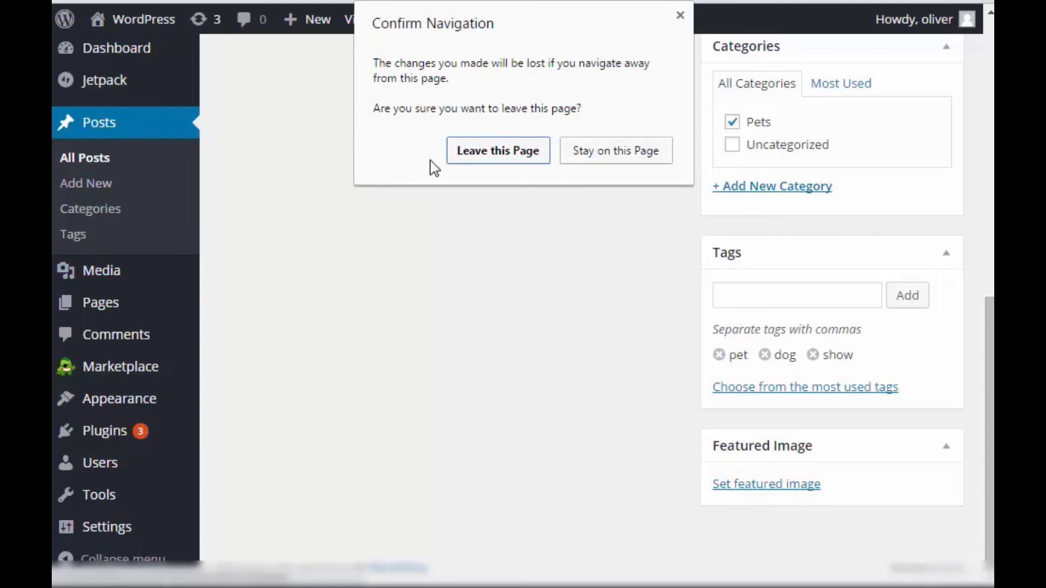
left_click(680, 17)
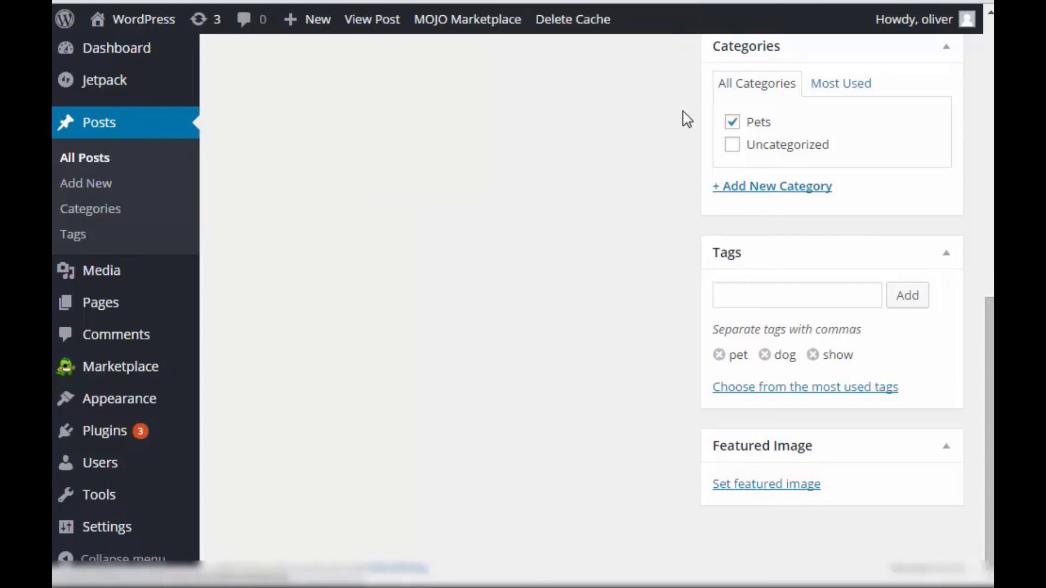
scroll(689, 121, "up", 7)
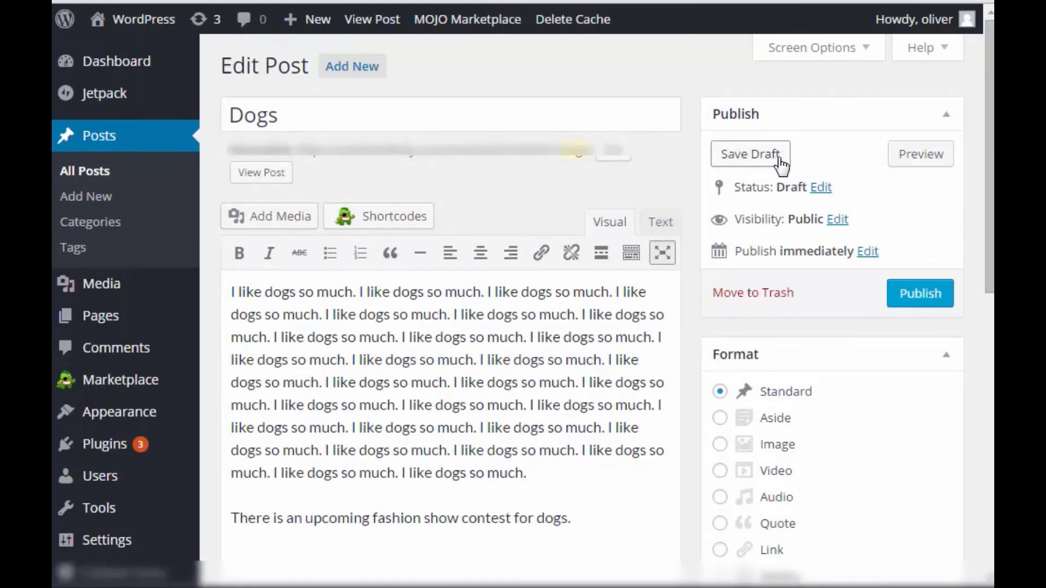
left_click(734, 156)
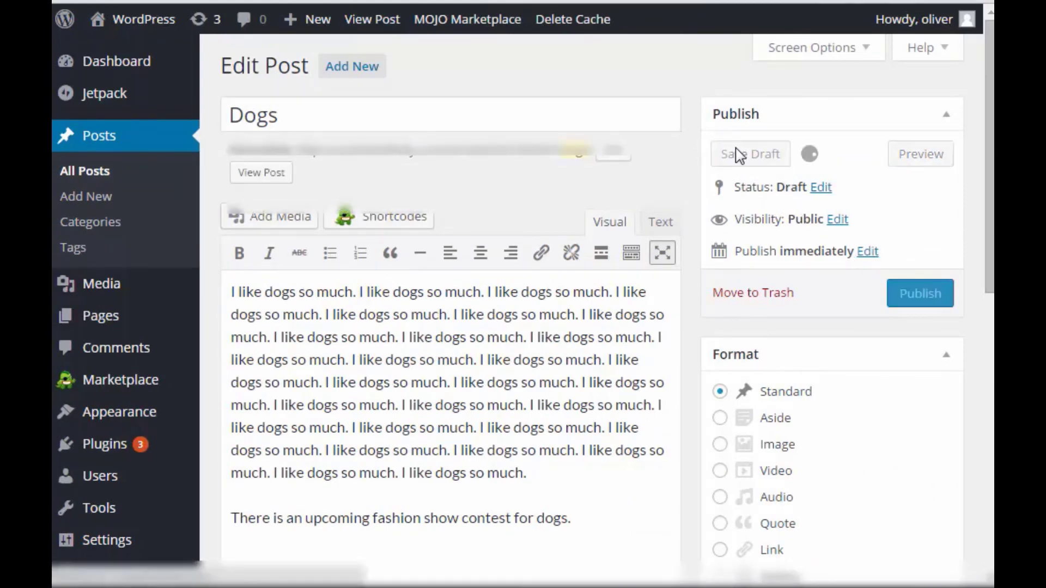